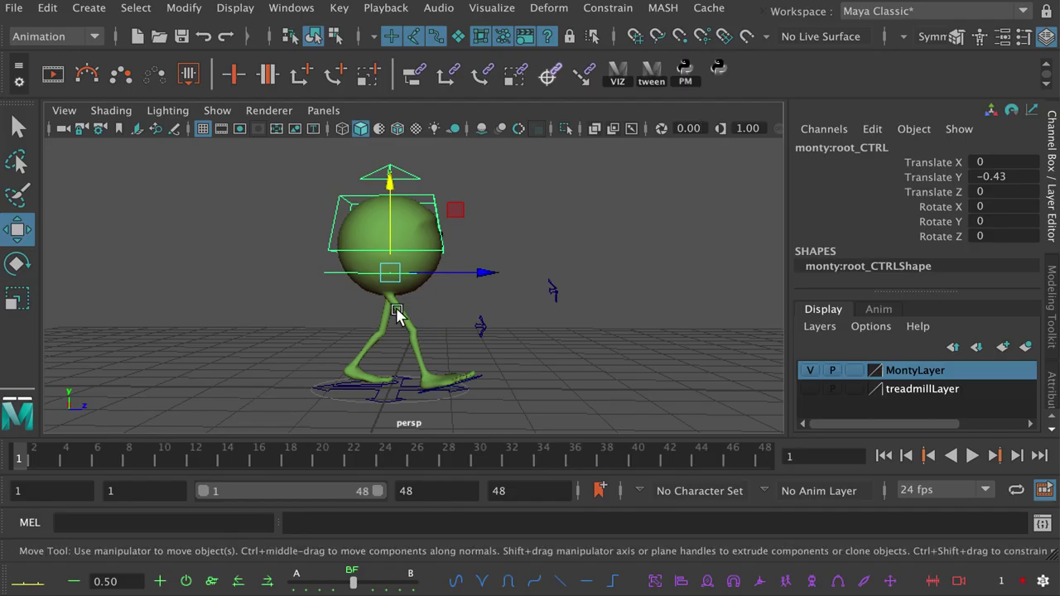
# - Show the treadmillLayer, examine the character on the treadmill from several angles and hide the layer again
pyautogui.click(810, 389)
pyautogui.moveTo(551, 347)
pyautogui.keyDown('alt'); pyautogui.mouseDown()
pyautogui.moveTo(560, 350)
pyautogui.moveTo(544, 340)
pyautogui.mouseUp(); pyautogui.keyUp('alt')
pyautogui.keyDown('alt'); pyautogui.moveTo(544, 339); pyautogui.dragTo(485, 315, button='right'); pyautogui.keyUp('alt')
pyautogui.keyDown('alt'); pyautogui.moveTo(485, 315); pyautogui.dragTo(508, 303); pyautogui.keyUp('alt')
pyautogui.keyDown('alt'); pyautogui.moveTo(508, 303); pyautogui.dragTo(549, 350, button='right'); pyautogui.keyUp('alt')
pyautogui.keyDown('alt'); pyautogui.moveTo(549, 350); pyautogui.dragTo(516, 343); pyautogui.keyUp('alt')
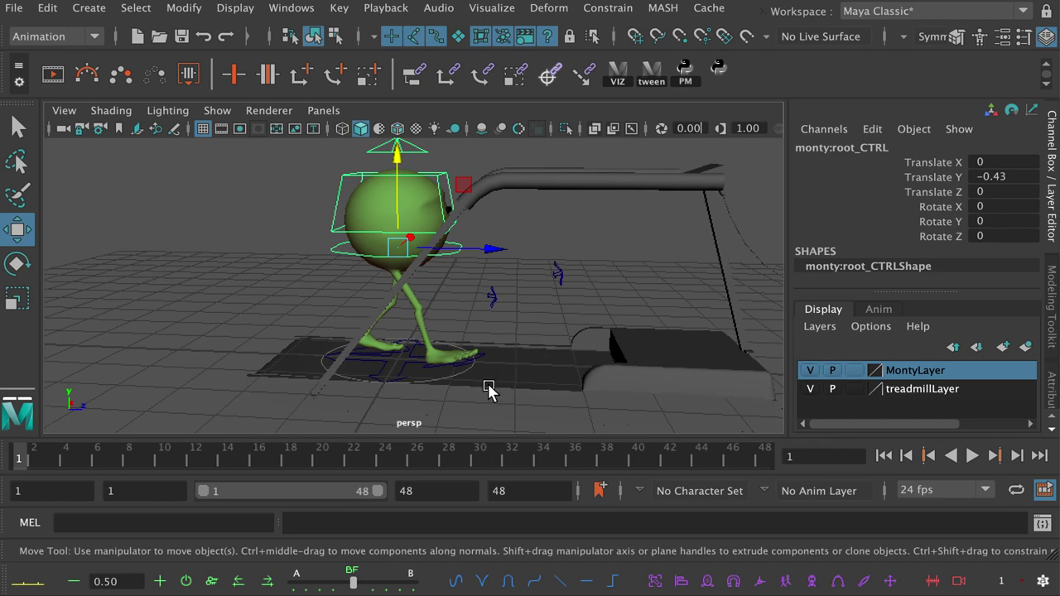
pyautogui.keyDown('alt'); pyautogui.moveTo(482, 372); pyautogui.dragTo(572, 378); pyautogui.keyUp('alt')
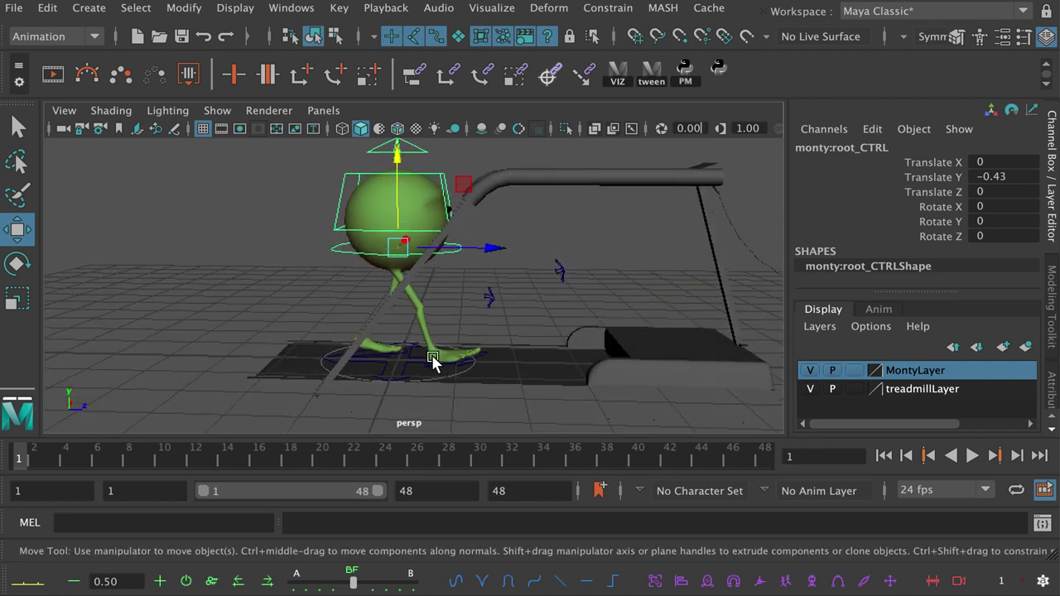
pyautogui.moveTo(444, 347)
pyautogui.keyDown('alt'); pyautogui.mouseDown(button='middle')
pyautogui.moveTo(442, 334)
pyautogui.moveTo(434, 363)
pyautogui.moveTo(454, 348)
pyautogui.mouseUp(button='middle'); pyautogui.keyUp('alt')
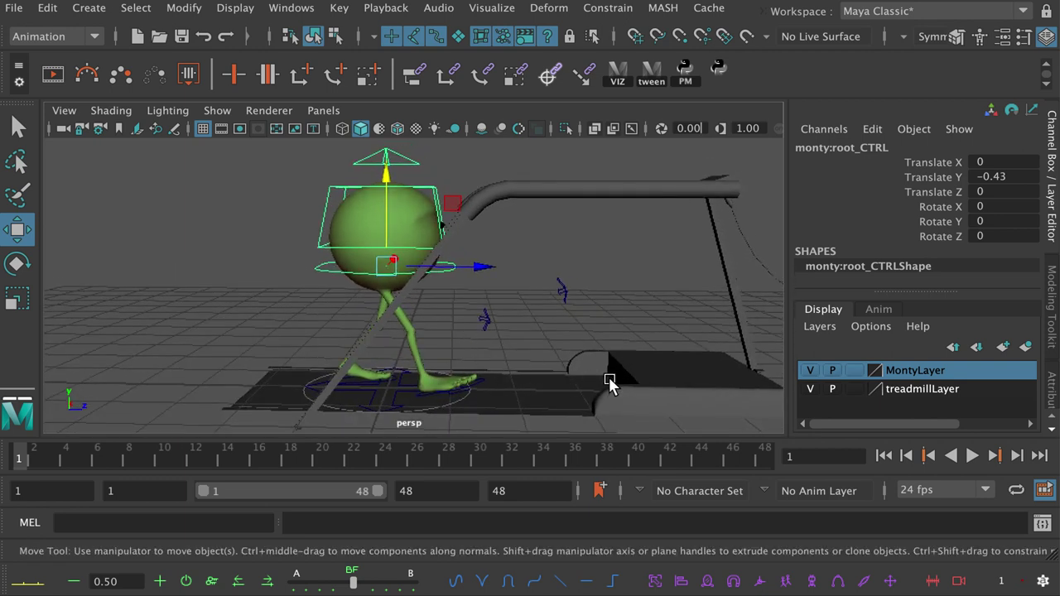
pyautogui.click(811, 390)
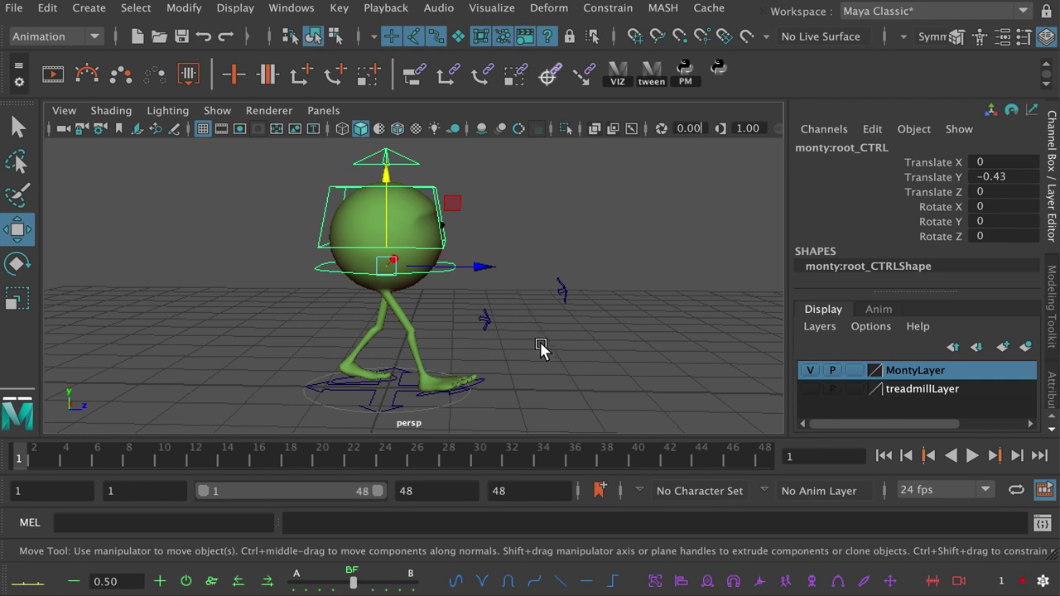
# - Select all of the character's controls and set a key on them at frame 1
pyautogui.moveTo(471, 290)
pyautogui.keyDown('alt'); pyautogui.mouseDown()
pyautogui.moveTo(445, 284)
pyautogui.moveTo(479, 305)
pyautogui.mouseUp(); pyautogui.keyUp('alt')
pyautogui.moveTo(286, 161); pyautogui.dragTo(561, 406)
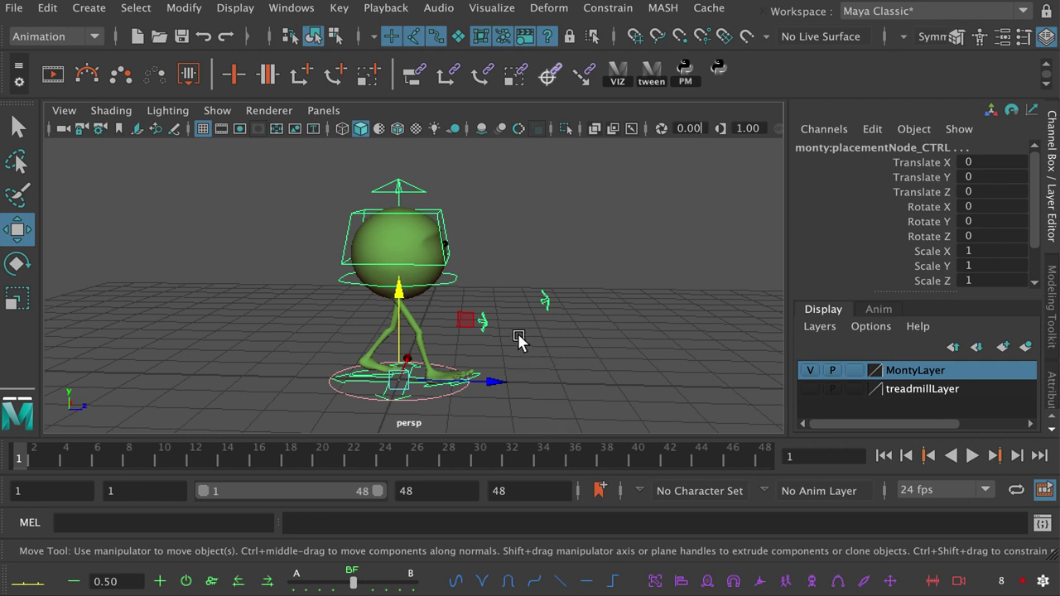
pyautogui.click(323, 110)
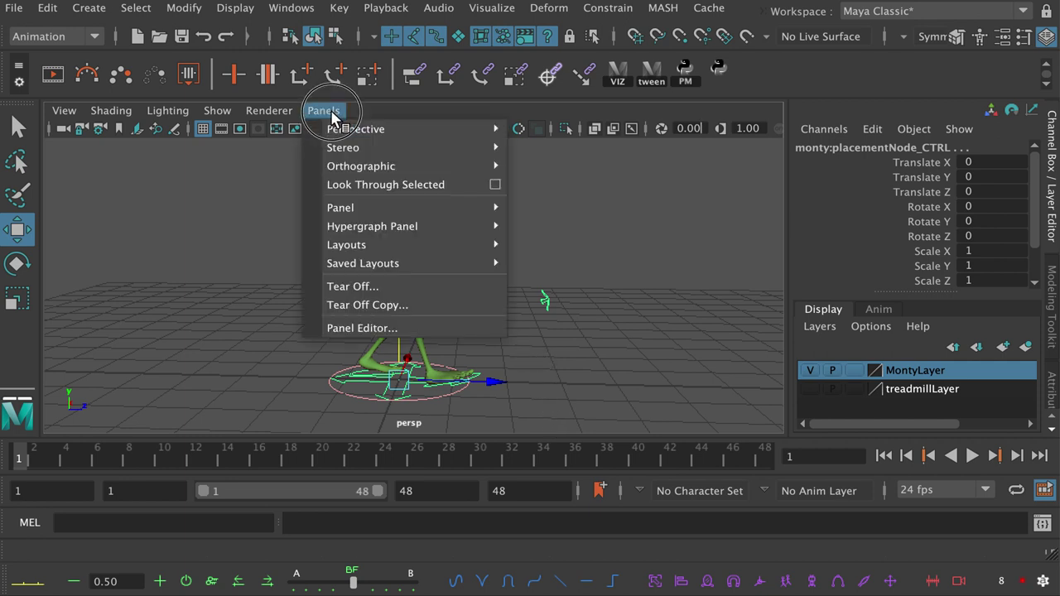
pyautogui.click(217, 110)
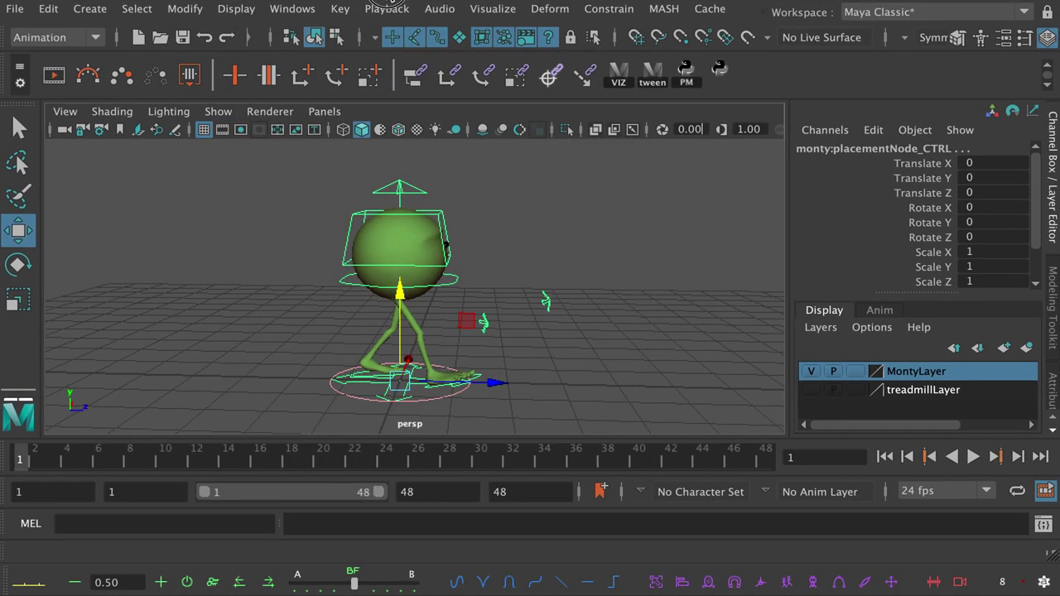
pyautogui.moveTo(284, 162); pyautogui.dragTo(608, 421)
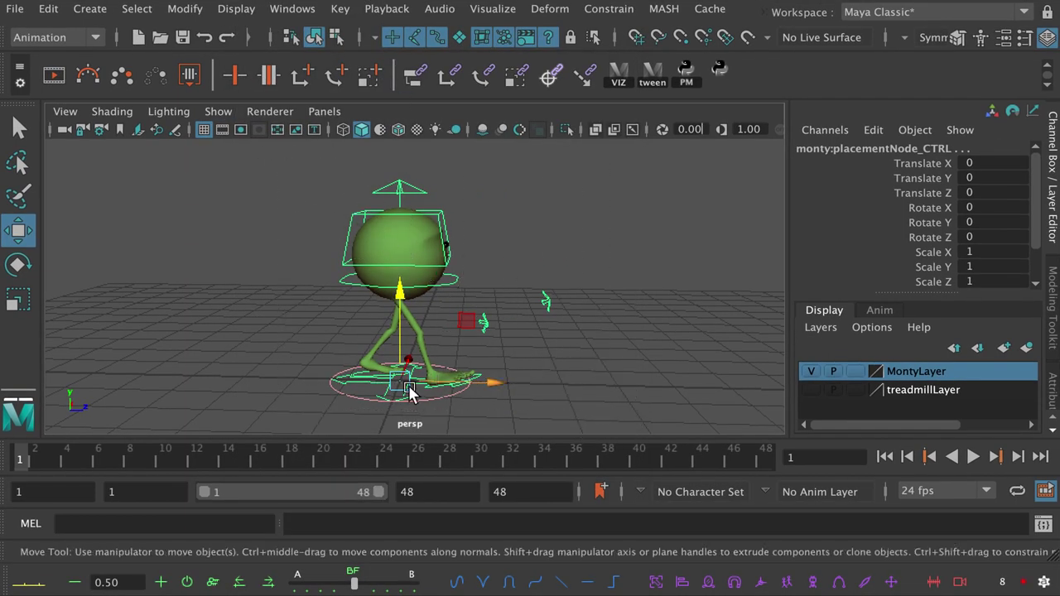
pyautogui.press('s')
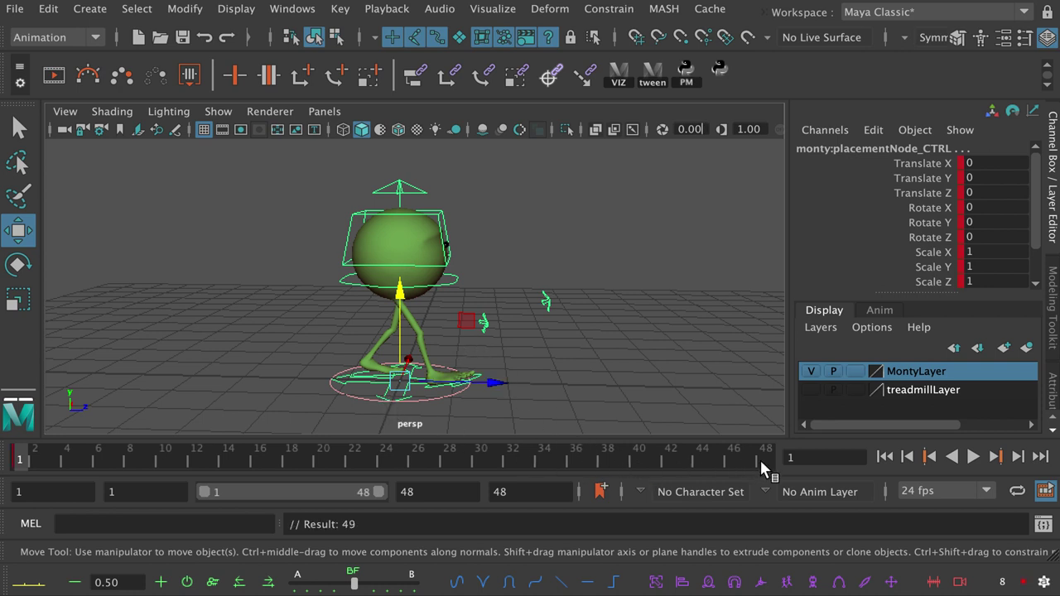
# - Set the animation end frame to 33 and key all of the controls at frame 33
pyautogui.doubleClick(506, 492)
pyautogui.write('33')
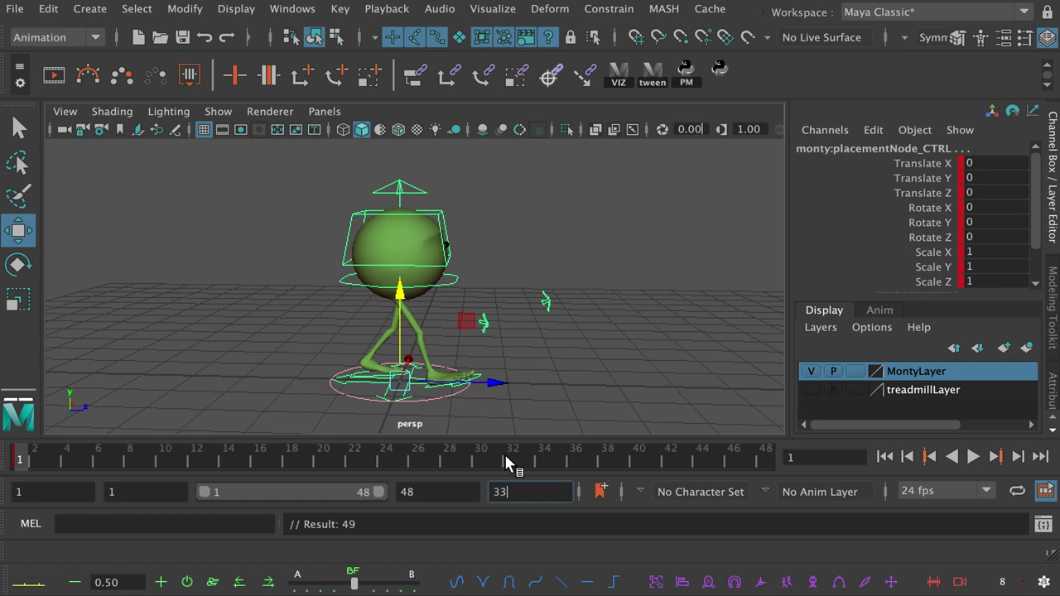
pyautogui.press('Return')
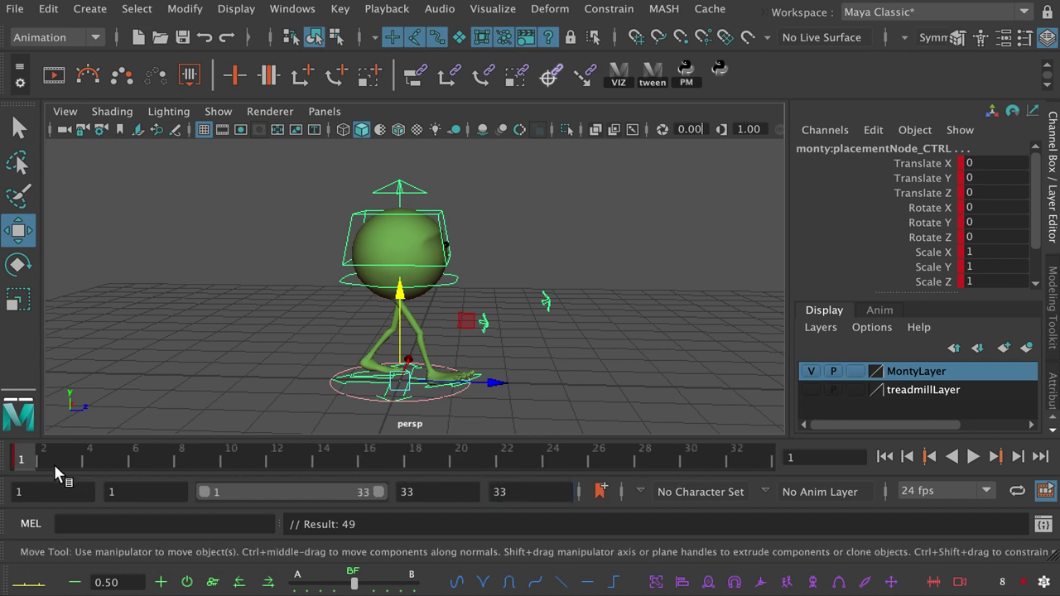
pyautogui.click(760, 462)
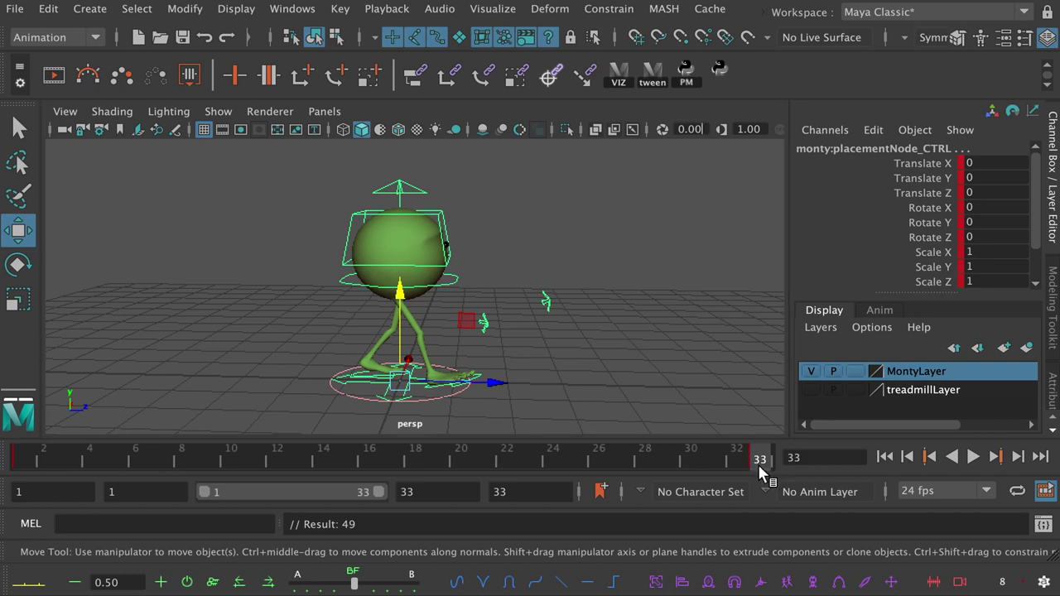
pyautogui.keyDown('alt'); pyautogui.click(425, 337); pyautogui.keyUp('alt')
pyautogui.keyDown('alt'); pyautogui.moveTo(426, 338); pyautogui.dragTo(451, 365); pyautogui.keyUp('alt')
# - At frame 17, move the right foot control backward and set its Rotate X and Rotate Y to 0
pyautogui.click(392, 458)
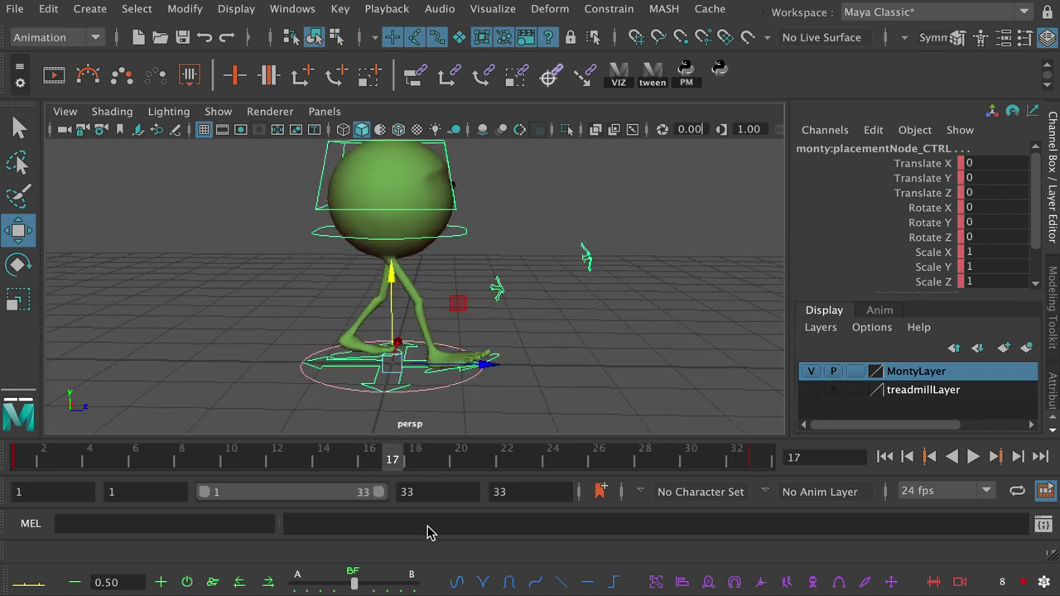
pyautogui.keyDown('alt'); pyautogui.moveTo(447, 398); pyautogui.dragTo(516, 388, button='right'); pyautogui.keyUp('alt')
pyautogui.keyDown('alt'); pyautogui.moveTo(514, 389); pyautogui.dragTo(442, 362); pyautogui.keyUp('alt')
pyautogui.click(525, 372)
pyautogui.moveTo(1002, 200); pyautogui.dragTo(1012, 220)
pyautogui.write('0')
pyautogui.press('Return')
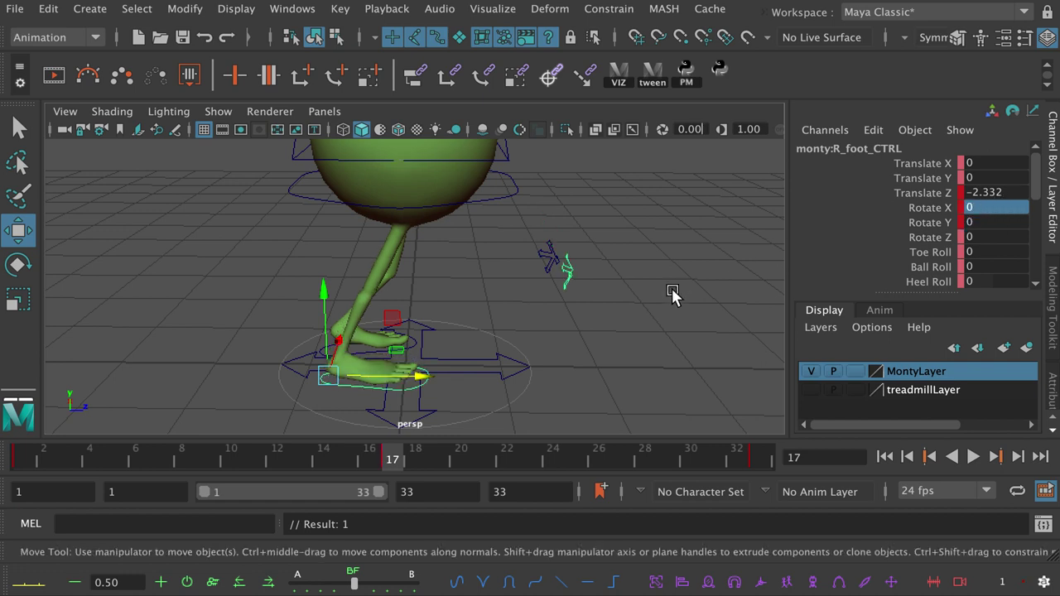
# - Move the right foot further back to a Translate Z of about -2.64 and set its Ball Roll to 2.9
pyautogui.moveTo(426, 379); pyautogui.dragTo(422, 378)
pyautogui.click(916, 266)
pyautogui.keyDown('alt'); pyautogui.moveTo(541, 331); pyautogui.dragTo(492, 342); pyautogui.keyUp('alt')
pyautogui.moveTo(492, 343); pyautogui.dragTo(514, 332, button='middle')
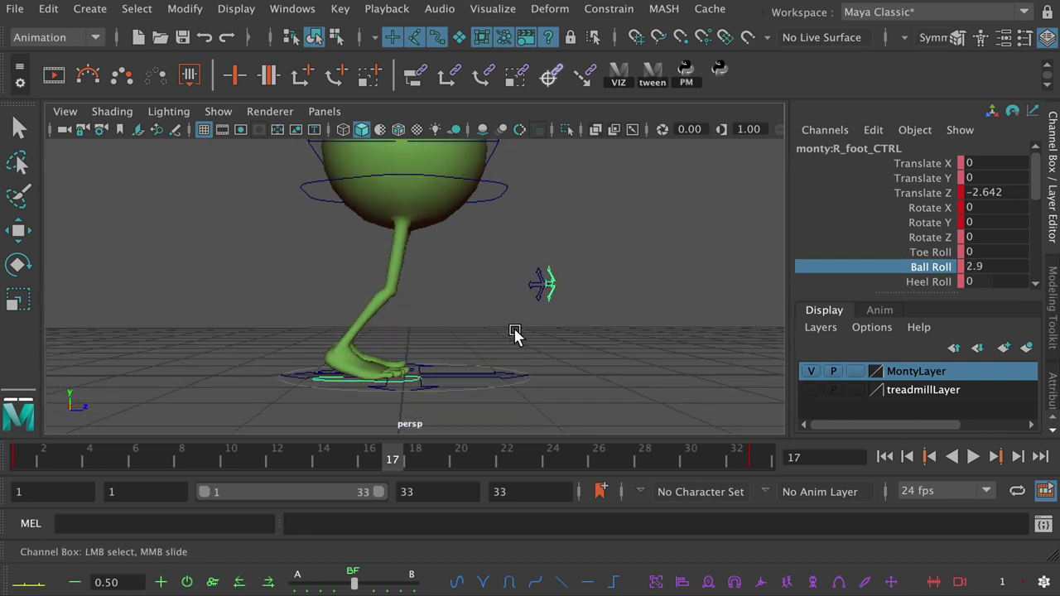
# - Move the left foot control forward to a Translate Z of about 1.72 and key it at frame 17
pyautogui.keyDown('alt'); pyautogui.moveTo(514, 360); pyautogui.dragTo(480, 393); pyautogui.keyUp('alt')
pyautogui.click(420, 336)
pyautogui.press('w')
pyautogui.moveTo(429, 339); pyautogui.dragTo(565, 346)
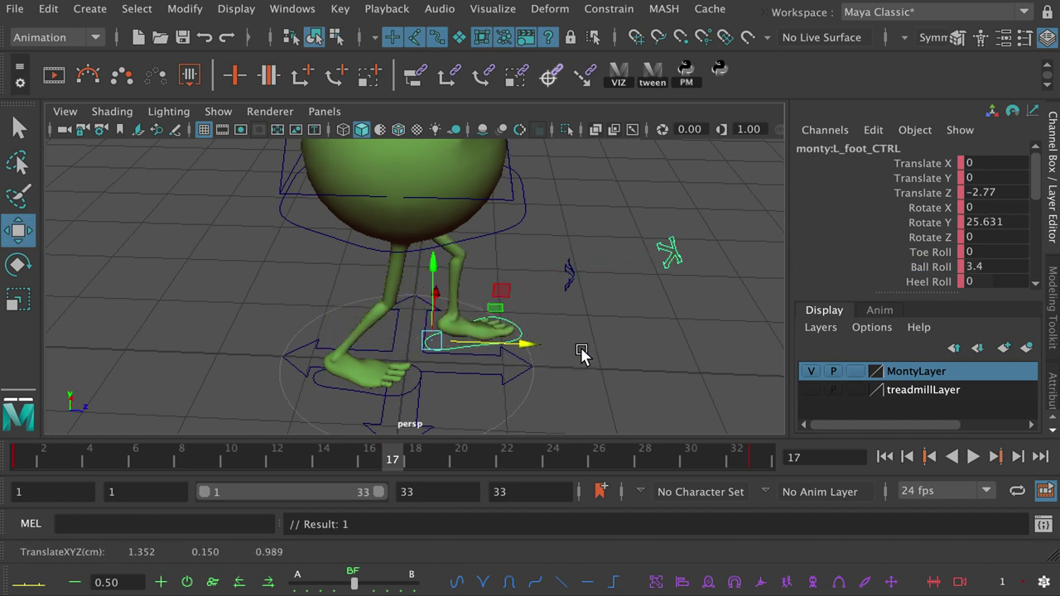
pyautogui.press('s')
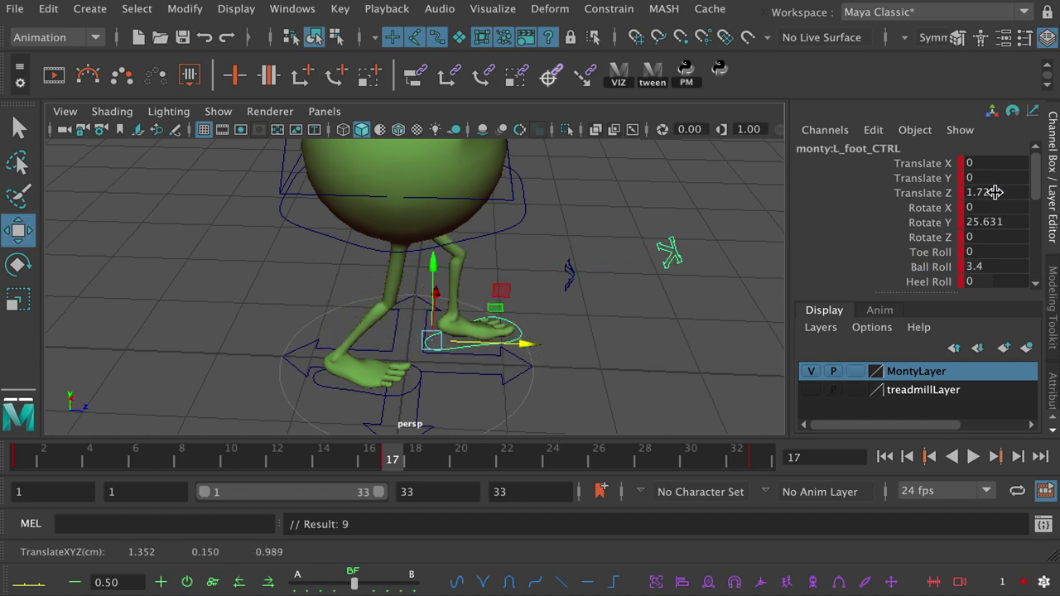
# - Set the left foot's Rotate Y and Ball Roll to 0 and tilt its toes up to a Rotate X of about -24.6
pyautogui.doubleClick(1007, 223)
pyautogui.write('0')
pyautogui.press('Return')
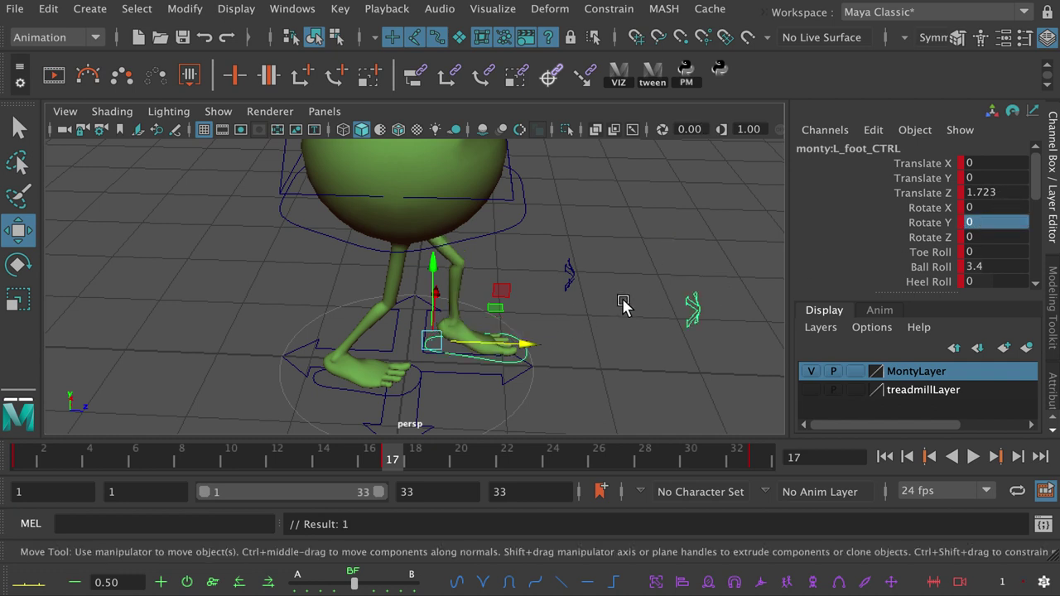
pyautogui.press('e')
pyautogui.doubleClick(987, 267)
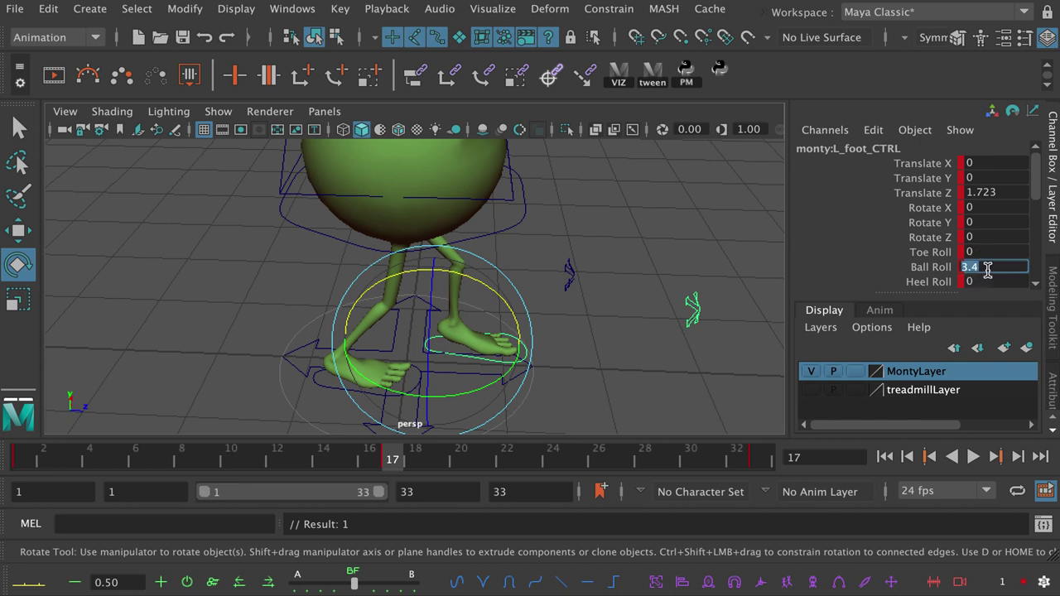
pyautogui.write('0')
pyautogui.press('Return')
pyautogui.moveTo(523, 329); pyautogui.dragTo(514, 309)
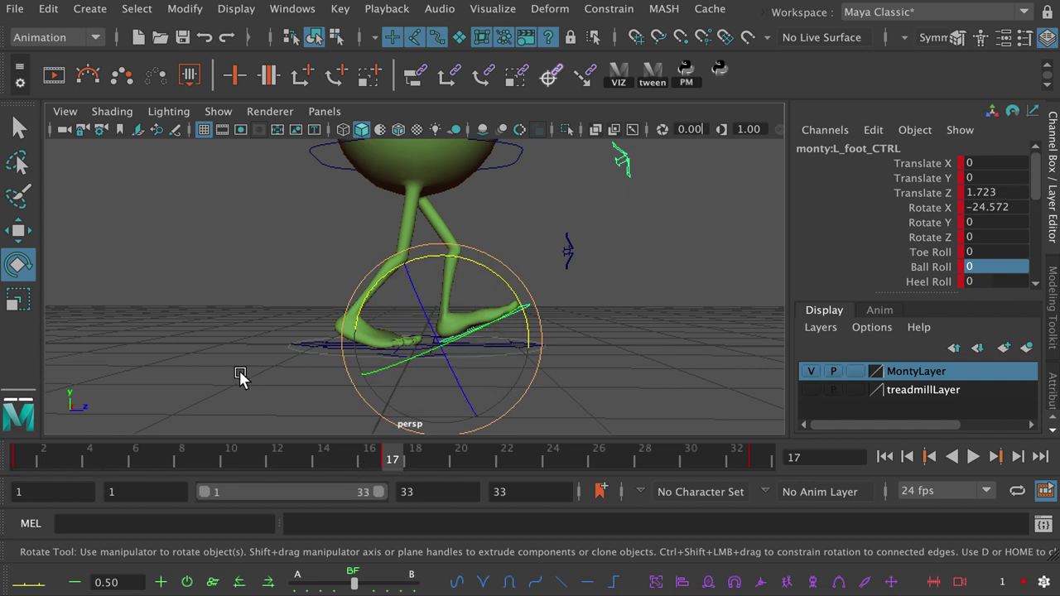
# - In the left side view, move the left foot at frame 17 forward to Translate Z 2.79, comparing it with the frame 1 pose
pyautogui.press('space')
pyautogui.press('space')
pyautogui.keyDown('alt'); pyautogui.moveTo(370, 343); pyautogui.dragTo(83, 335, button='right'); pyautogui.keyUp('alt')
pyautogui.keyDown('alt'); pyautogui.moveTo(287, 354); pyautogui.dragTo(227, 360, button='right'); pyautogui.keyUp('alt')
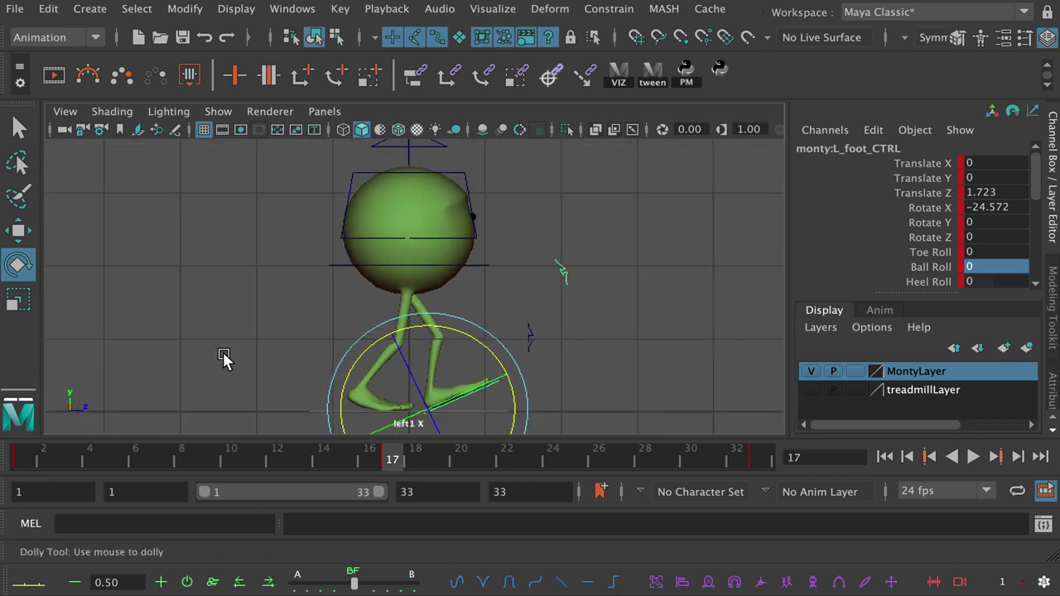
pyautogui.click(22, 460)
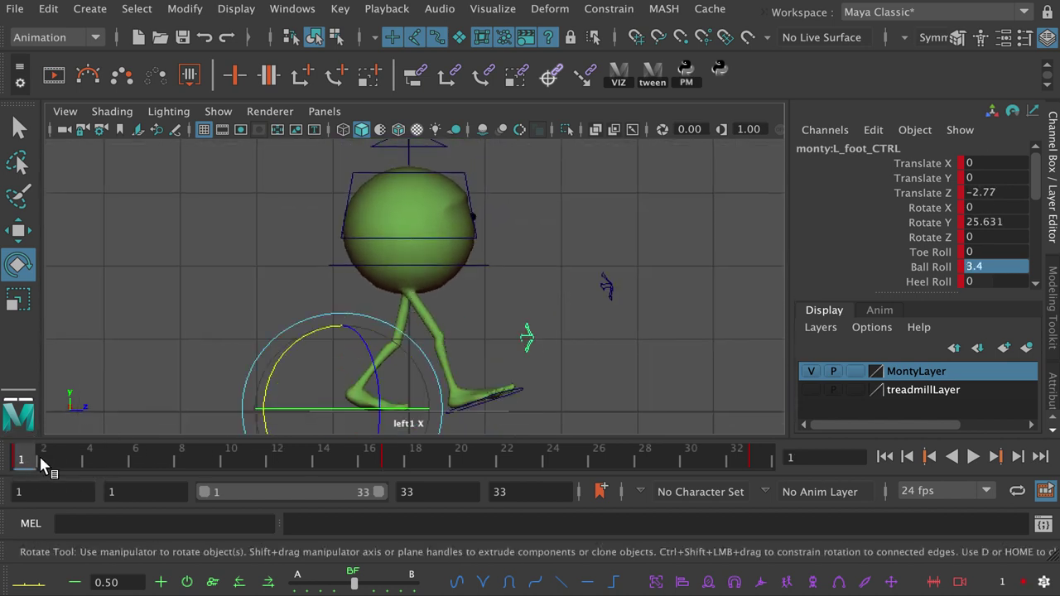
pyautogui.click(389, 460)
pyautogui.press('w')
pyautogui.moveTo(530, 412); pyautogui.dragTo(540, 417)
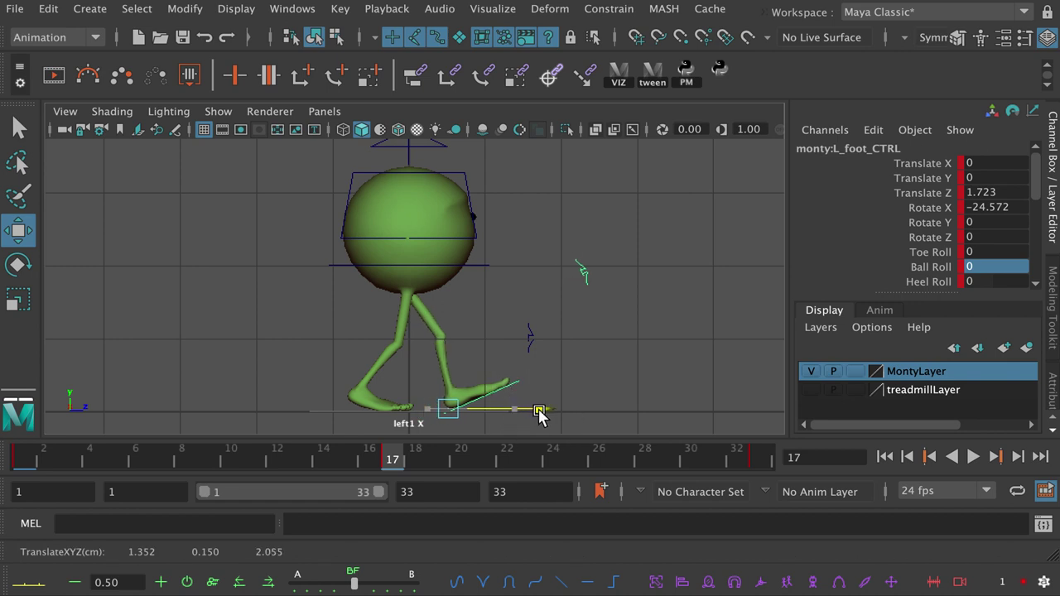
pyautogui.click(23, 462)
pyautogui.click(392, 460)
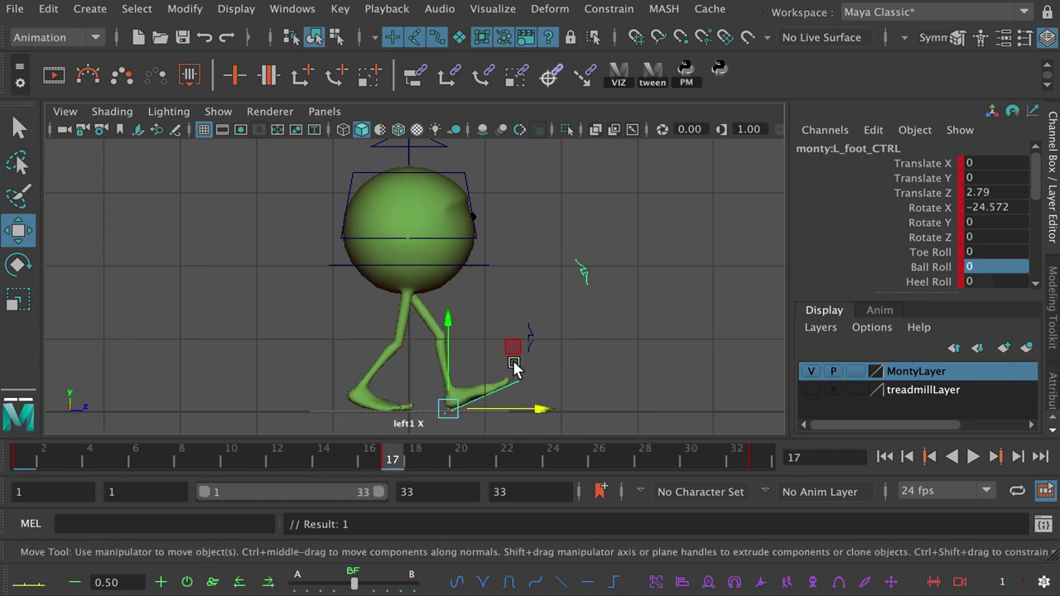
# - Rotate the left foot at frame 17 to a Rotate X of about -20.4, matching the foot angle at frame 1
pyautogui.press('e')
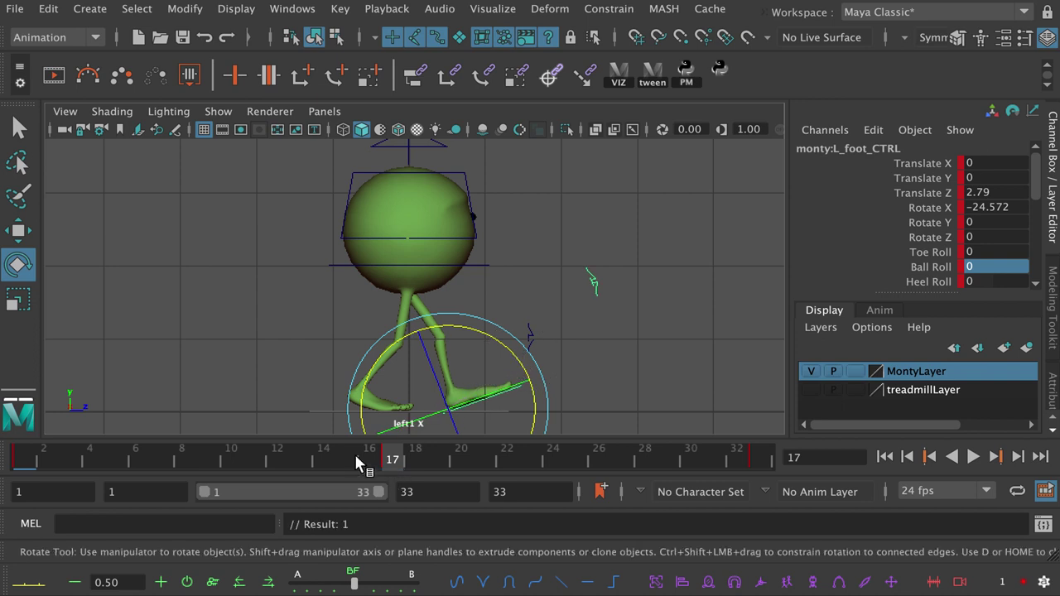
pyautogui.click(25, 460)
pyautogui.click(393, 460)
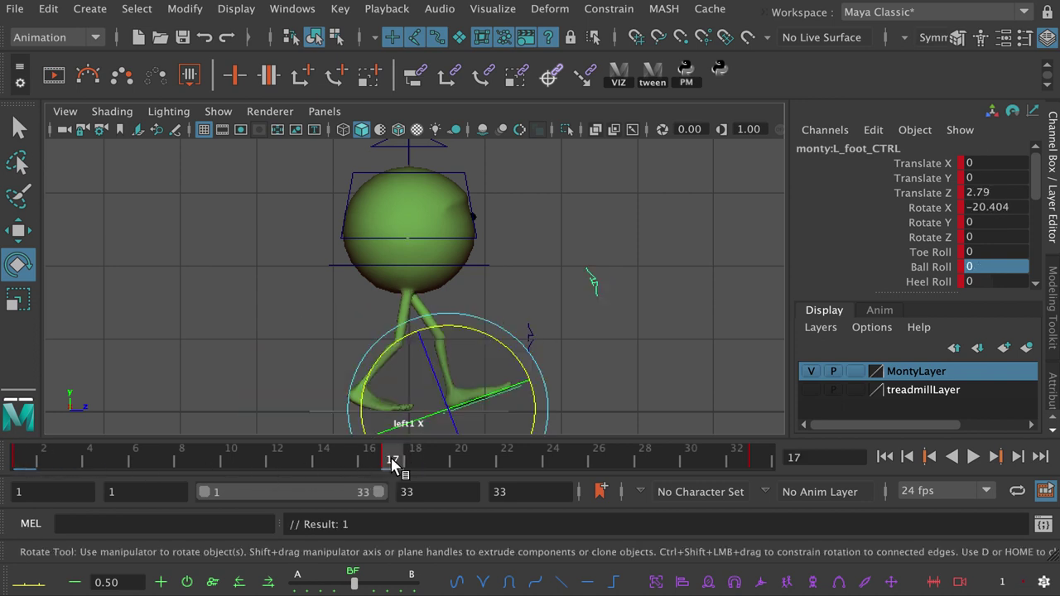
# - Fine-tune the left foot at frame 17 to a Translate Z of about 2.84, checking the contact position against frame 1
pyautogui.press('w')
pyautogui.moveTo(530, 412); pyautogui.dragTo(545, 412)
pyautogui.click(23, 464)
pyautogui.click(391, 460)
pyautogui.click(25, 462)
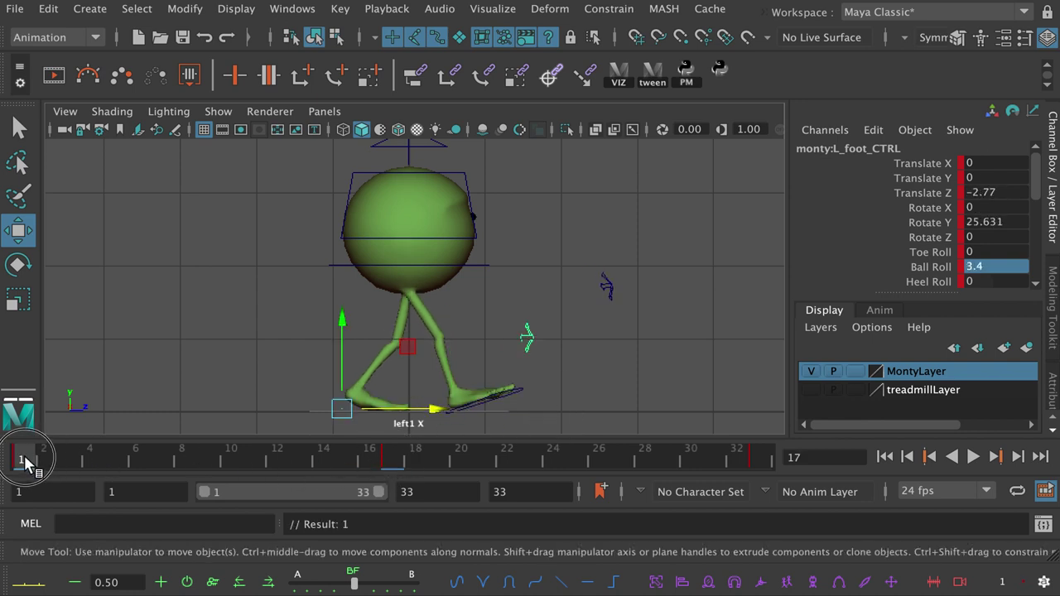
pyautogui.click(395, 459)
pyautogui.click(27, 461)
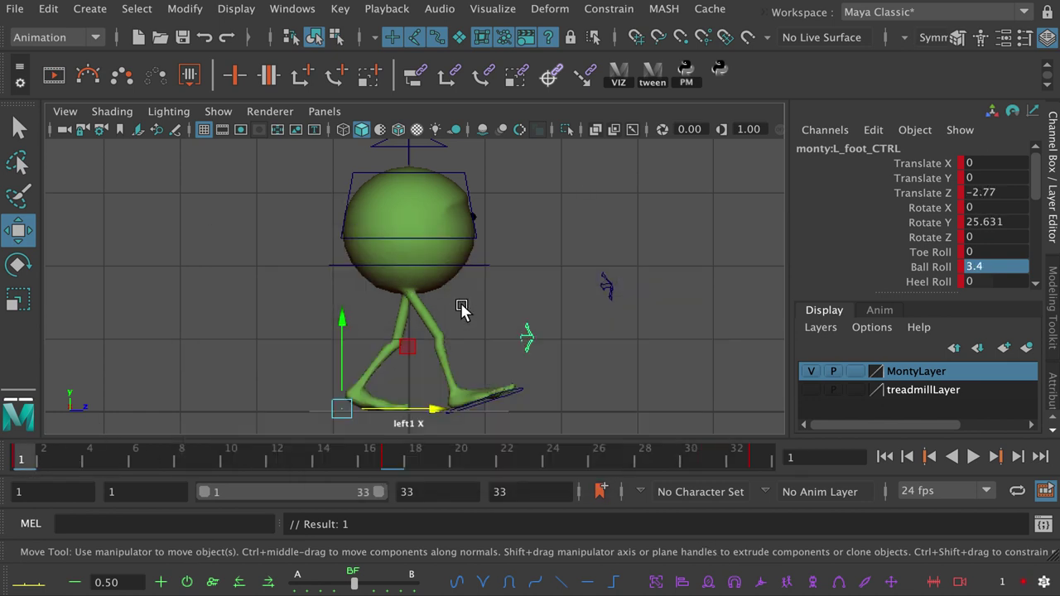
# - Key all of the character's controls at frame 17 and play back the walk animation
pyautogui.press('space')
pyautogui.keyDown('alt'); pyautogui.moveTo(571, 246); pyautogui.dragTo(555, 304); pyautogui.keyUp('alt')
pyautogui.click(393, 459)
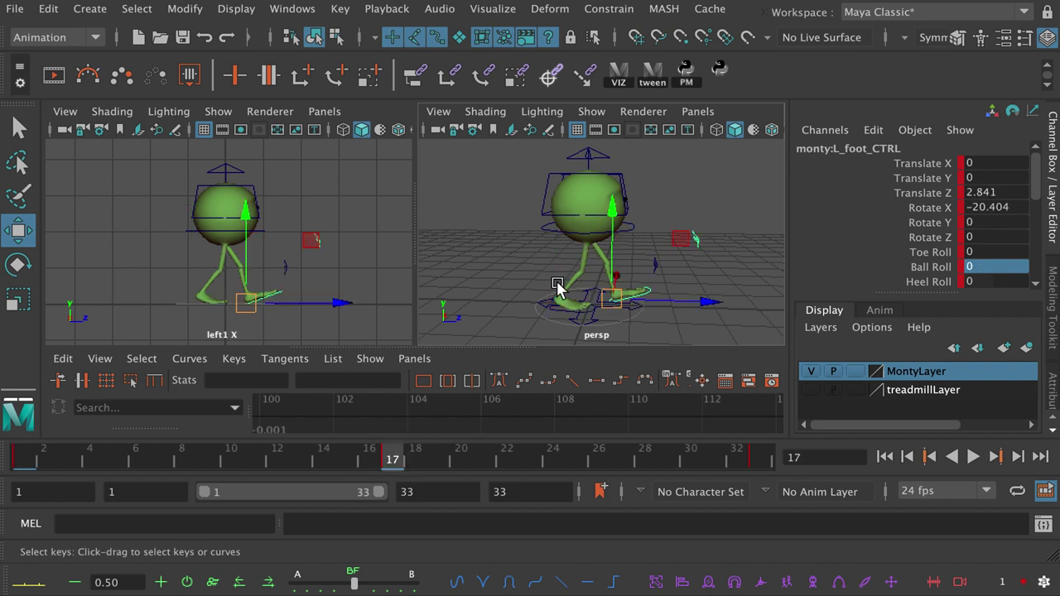
pyautogui.moveTo(498, 156); pyautogui.dragTo(675, 306)
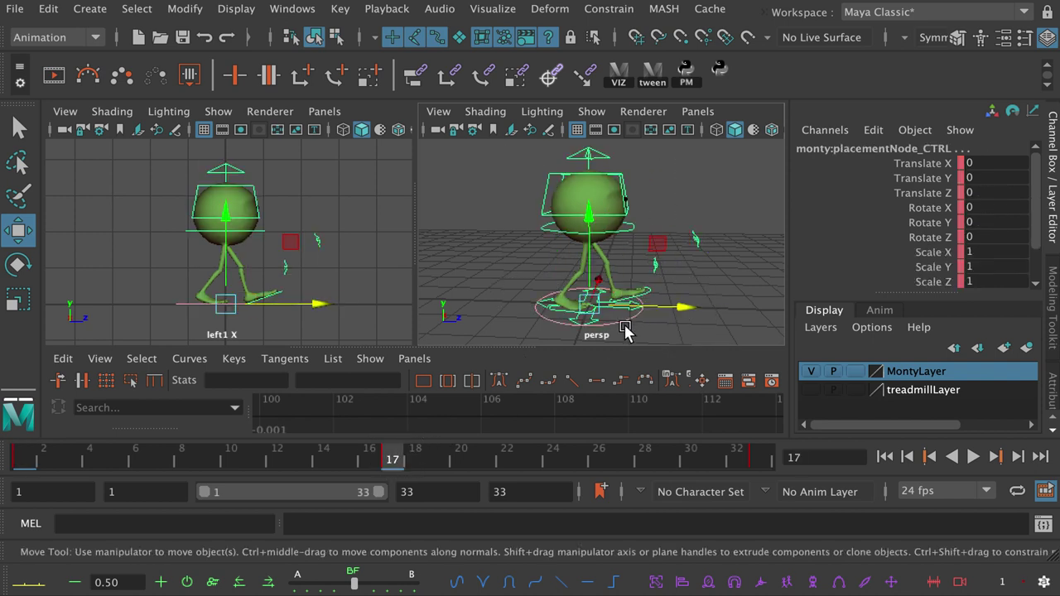
pyautogui.moveTo(576, 286)
pyautogui.keyDown('alt'); pyautogui.mouseDown()
pyautogui.moveTo(568, 274)
pyautogui.moveTo(572, 286)
pyautogui.mouseUp(); pyautogui.keyUp('alt')
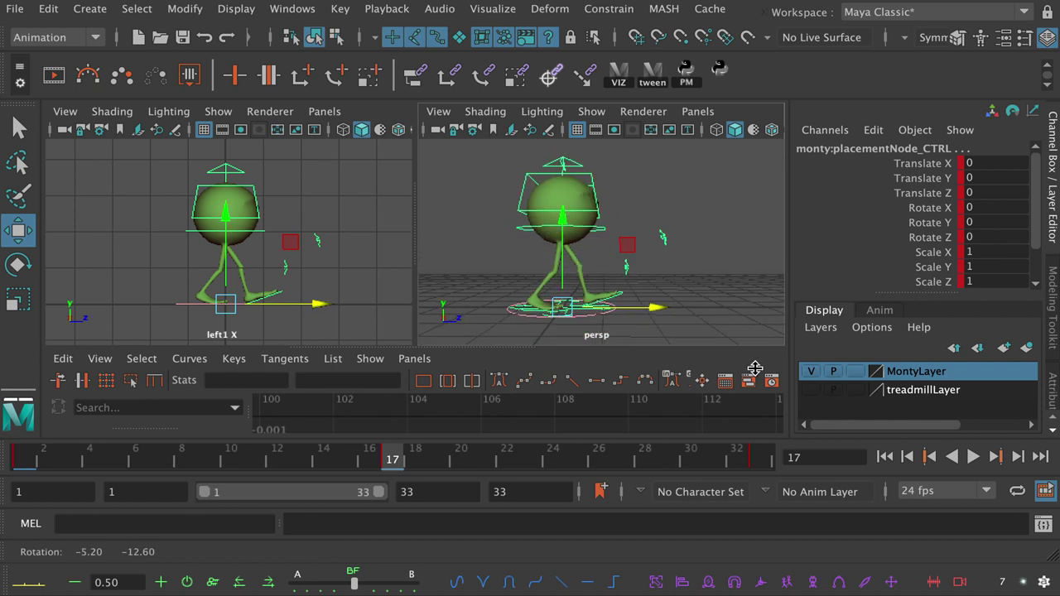
pyautogui.click(973, 456)
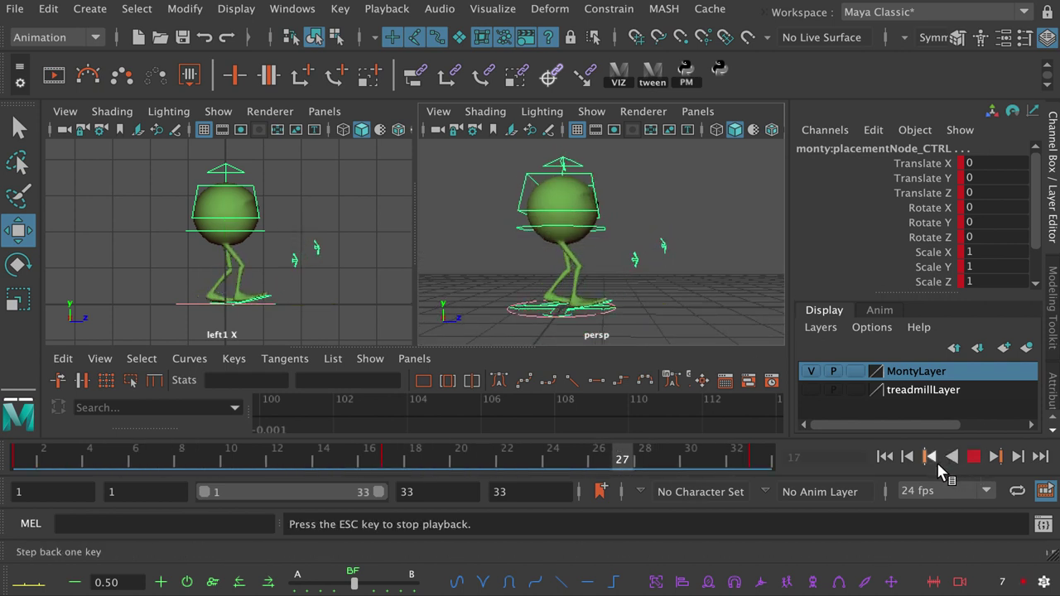
pyautogui.click(973, 456)
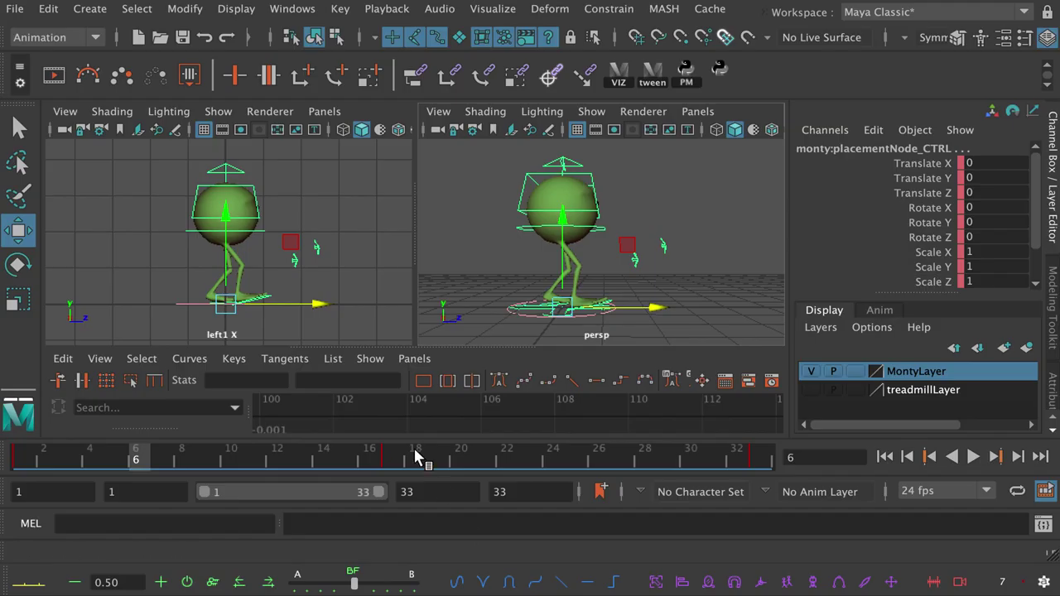
# - At frame 9, set the right foot's Rotate X to 0 and Ball Roll to 0.95, and key the foot
pyautogui.click(220, 460)
pyautogui.keyDown('alt'); pyautogui.moveTo(545, 275); pyautogui.dragTo(502, 249); pyautogui.keyUp('alt')
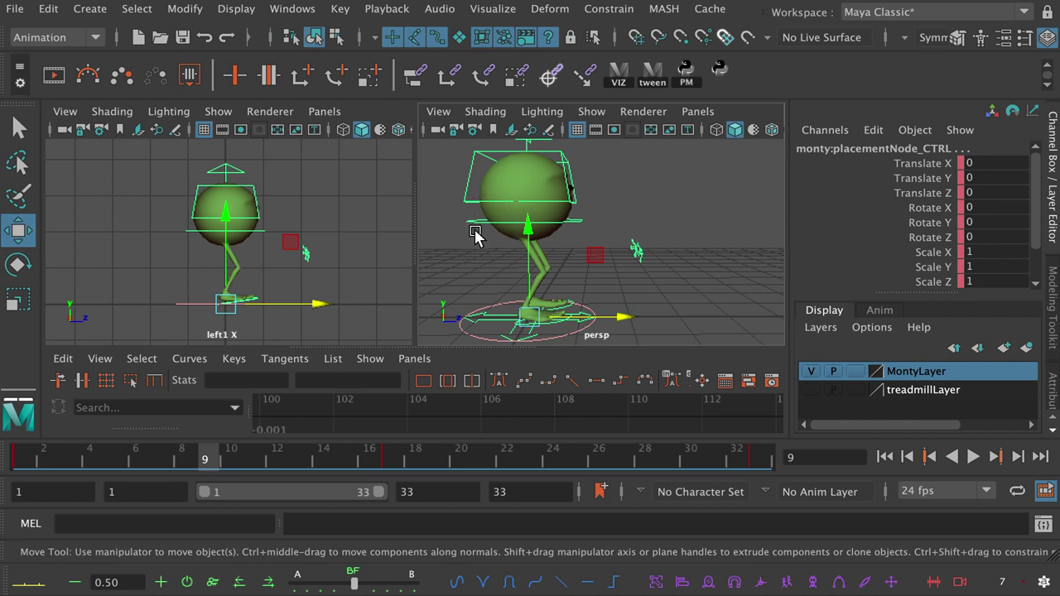
pyautogui.click(476, 232)
pyautogui.keyDown('alt'); pyautogui.moveTo(530, 268); pyautogui.dragTo(580, 319, button='right'); pyautogui.keyUp('alt')
pyautogui.click(78, 464)
pyautogui.moveTo(79, 464); pyautogui.dragTo(207, 466)
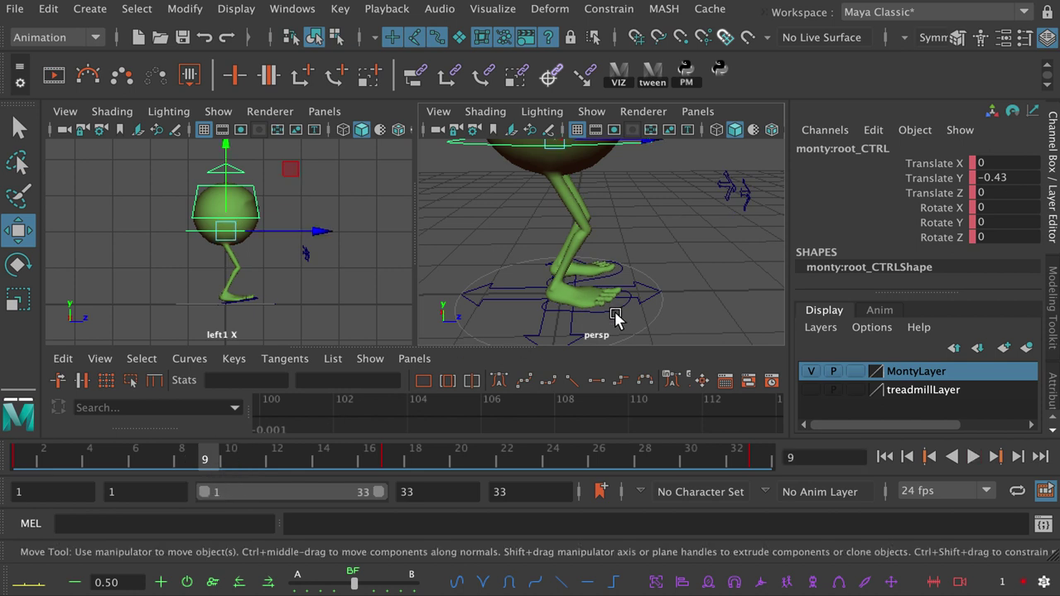
pyautogui.click(617, 319)
pyautogui.keyDown('alt'); pyautogui.moveTo(630, 300); pyautogui.dragTo(641, 265); pyautogui.keyUp('alt')
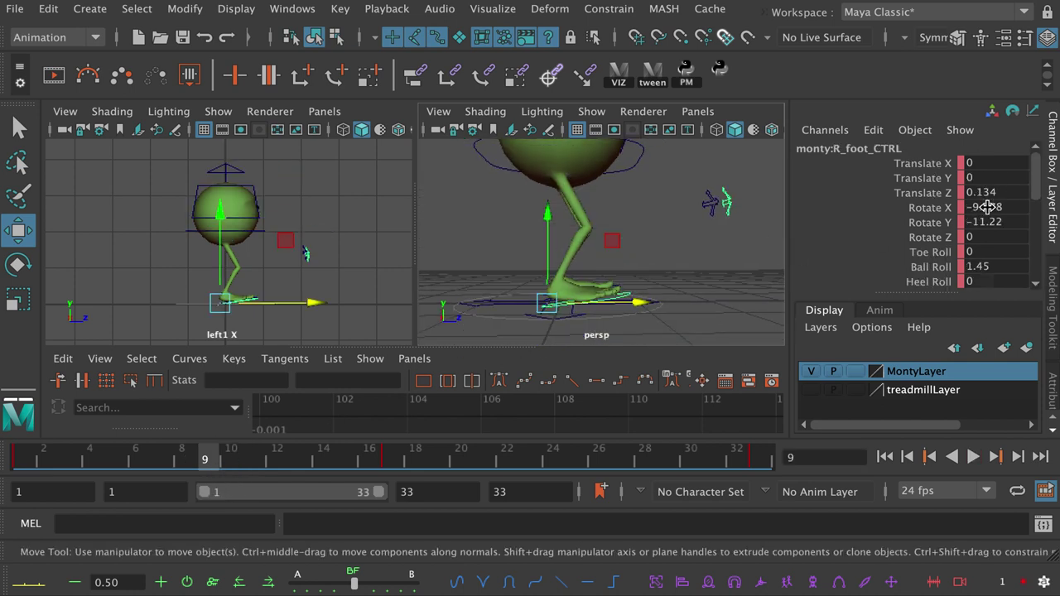
pyautogui.doubleClick(1014, 208)
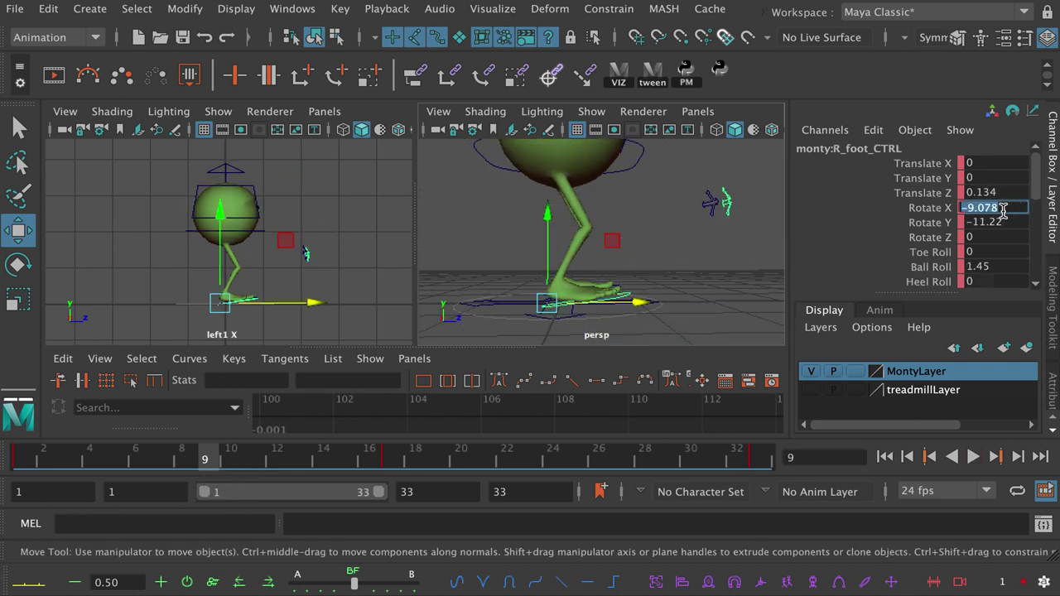
pyautogui.press('Return')
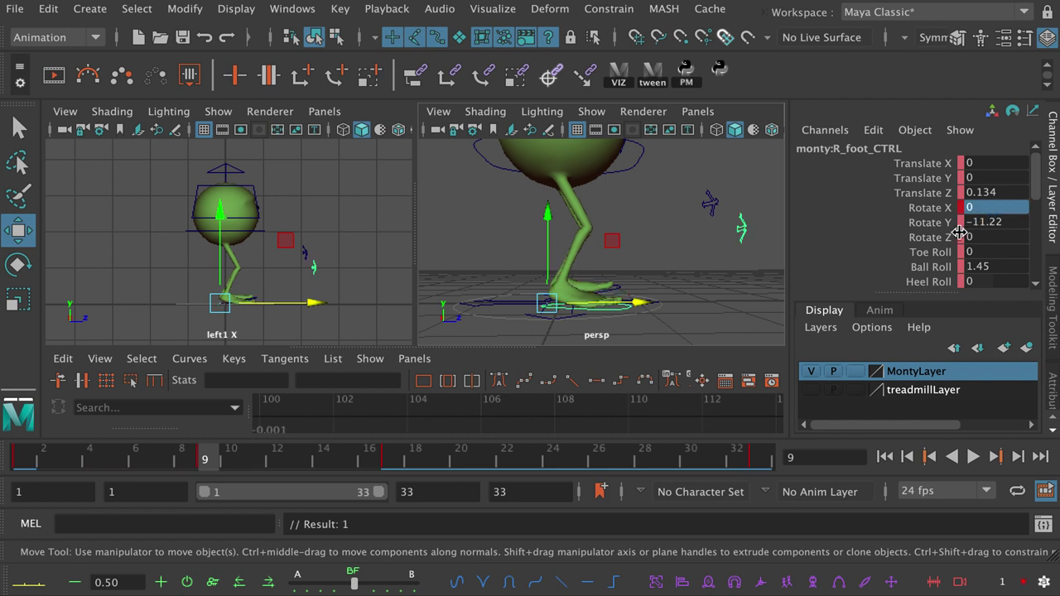
pyautogui.click(929, 267)
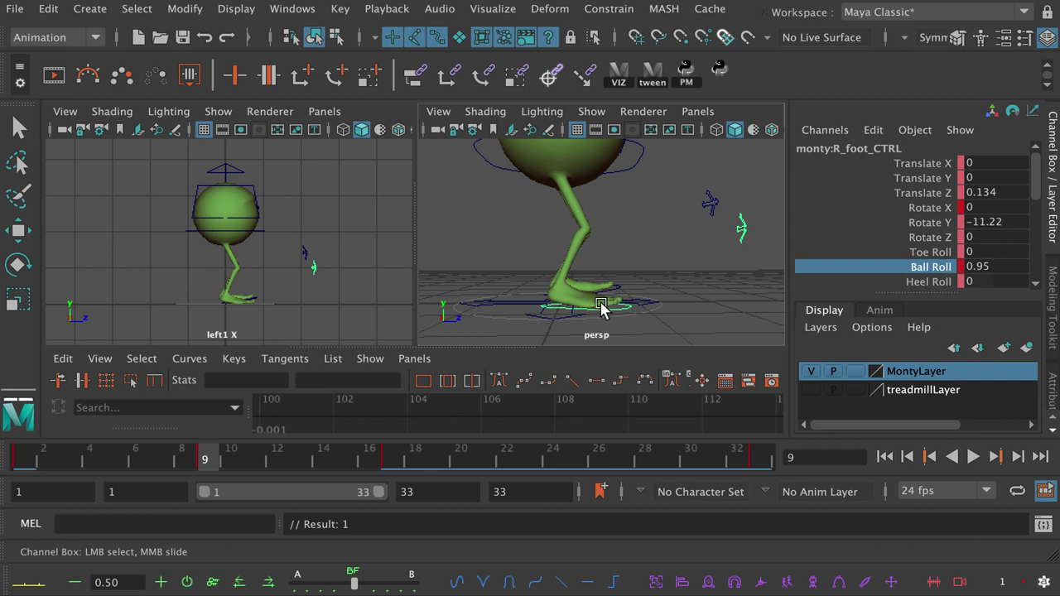
pyautogui.moveTo(208, 458)
pyautogui.mouseDown()
pyautogui.moveTo(85, 462)
pyautogui.moveTo(213, 478)
pyautogui.moveTo(344, 468)
pyautogui.moveTo(207, 460)
pyautogui.mouseUp()
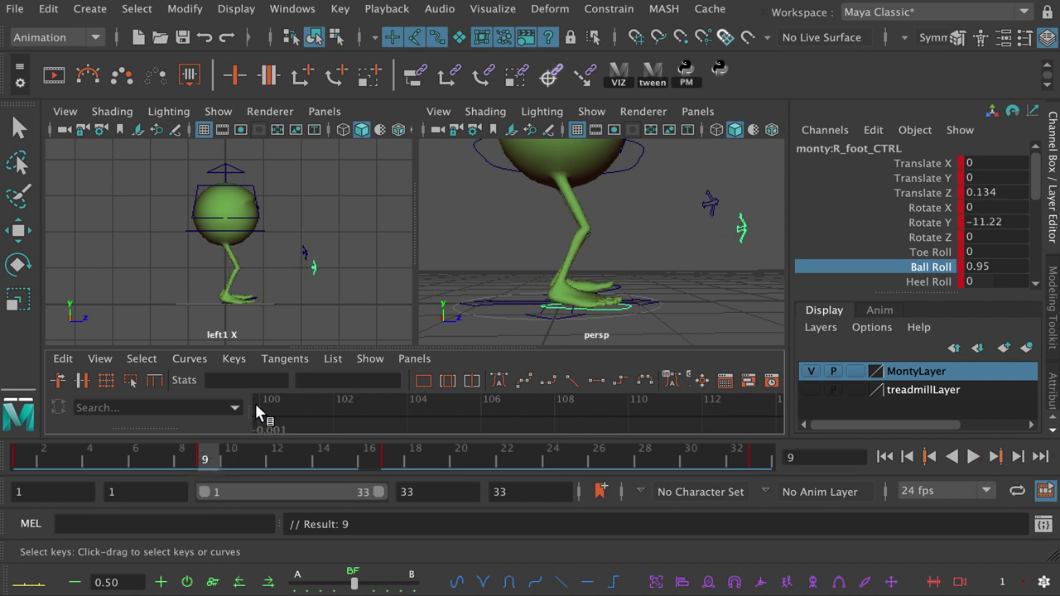
# - At frame 9, raise the left foot to Translate Y 0.642, rotate it to Rotate X 15.925 and key it, opening its Ball Roll value for editing
pyautogui.keyDown('alt'); pyautogui.moveTo(579, 289); pyautogui.dragTo(566, 211); pyautogui.keyUp('alt')
pyautogui.click(635, 288)
pyautogui.press('w')
pyautogui.press('e')
pyautogui.moveTo(647, 251); pyautogui.dragTo(656, 278)
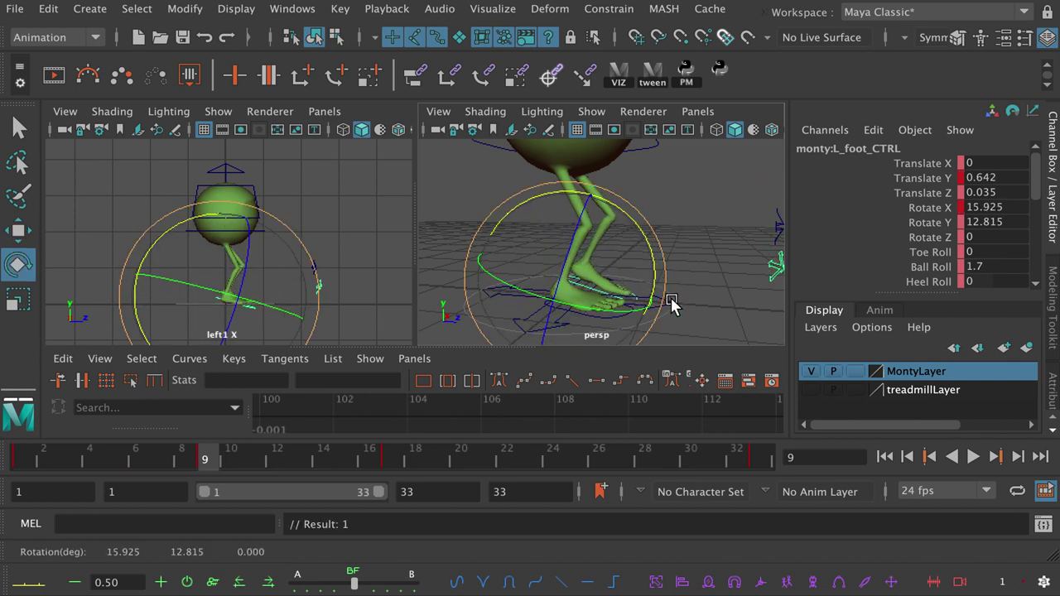
pyautogui.press('s')
pyautogui.doubleClick(985, 267)
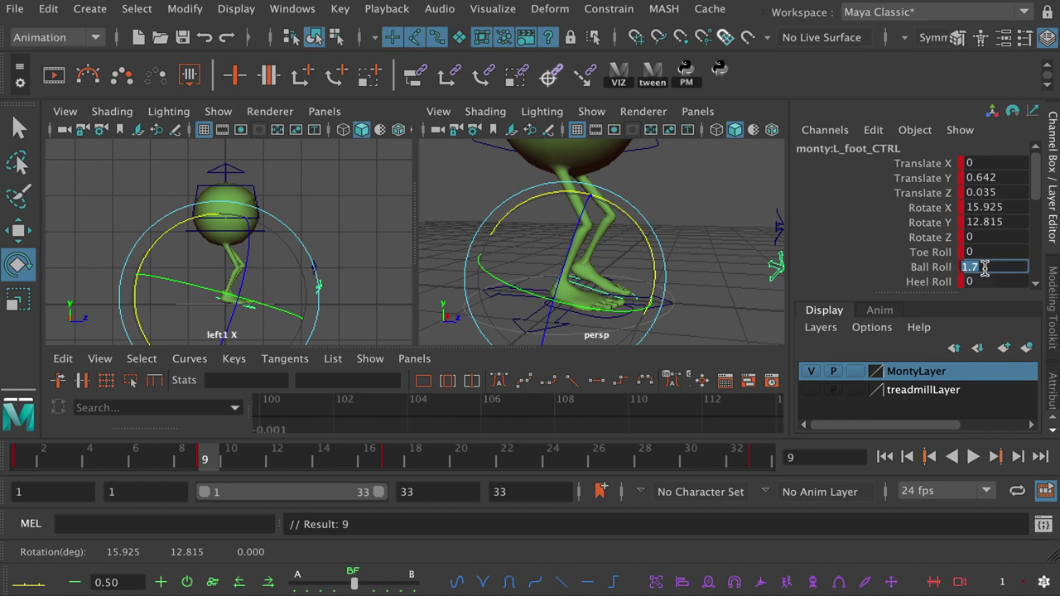
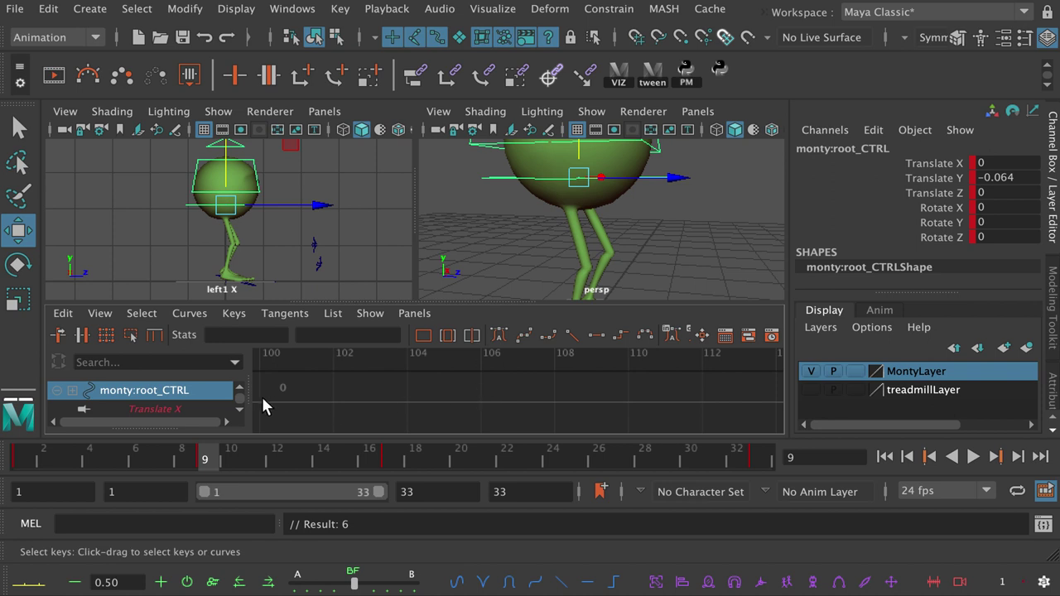
# - Enlarge the Graph Editor and frame the root control's Translate Y curve
pyautogui.moveTo(371, 301); pyautogui.dragTo(376, 273)
pyautogui.click(204, 401)
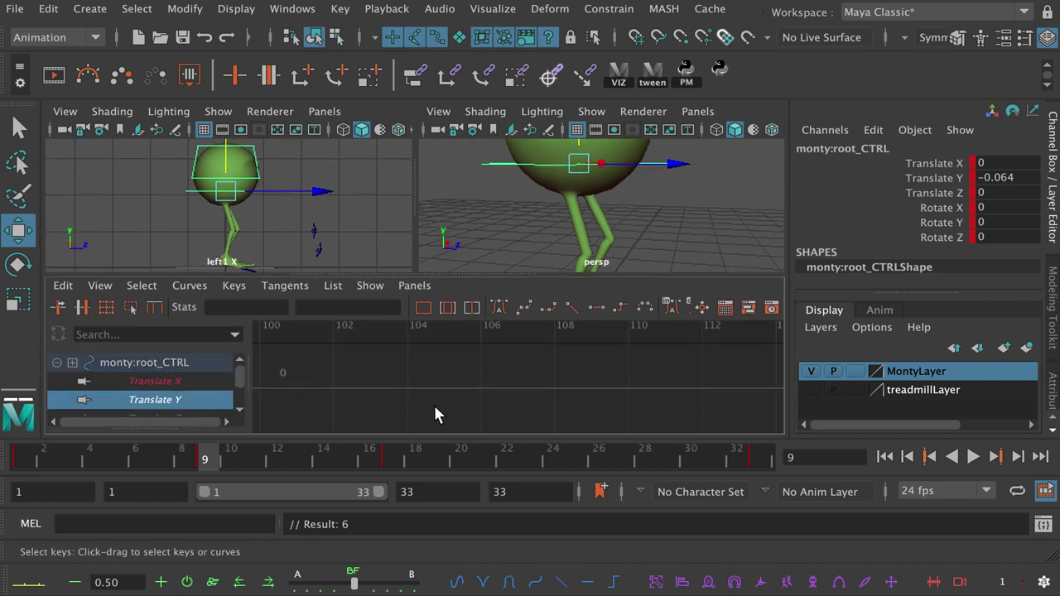
pyautogui.press('f')
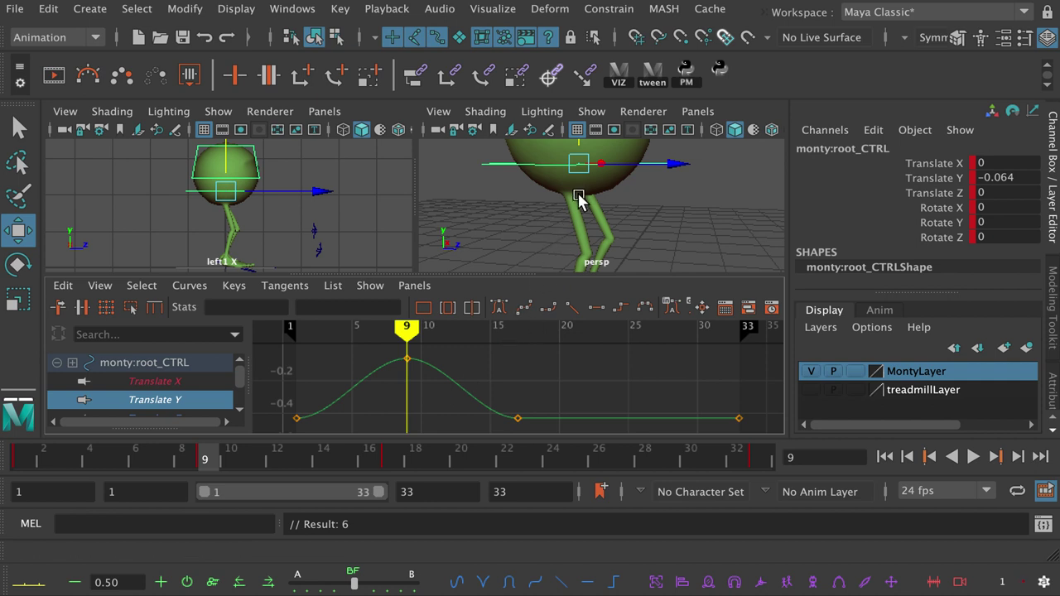
# - Play back the walk in a full-size perspective view to check the body's rise at the frame 9 passing pose
pyautogui.press('space')
pyautogui.keyDown('alt'); pyautogui.moveTo(525, 291); pyautogui.dragTo(310, 296, button='right'); pyautogui.keyUp('alt')
pyautogui.keyDown('alt'); pyautogui.moveTo(310, 296); pyautogui.dragTo(362, 374); pyautogui.keyUp('alt')
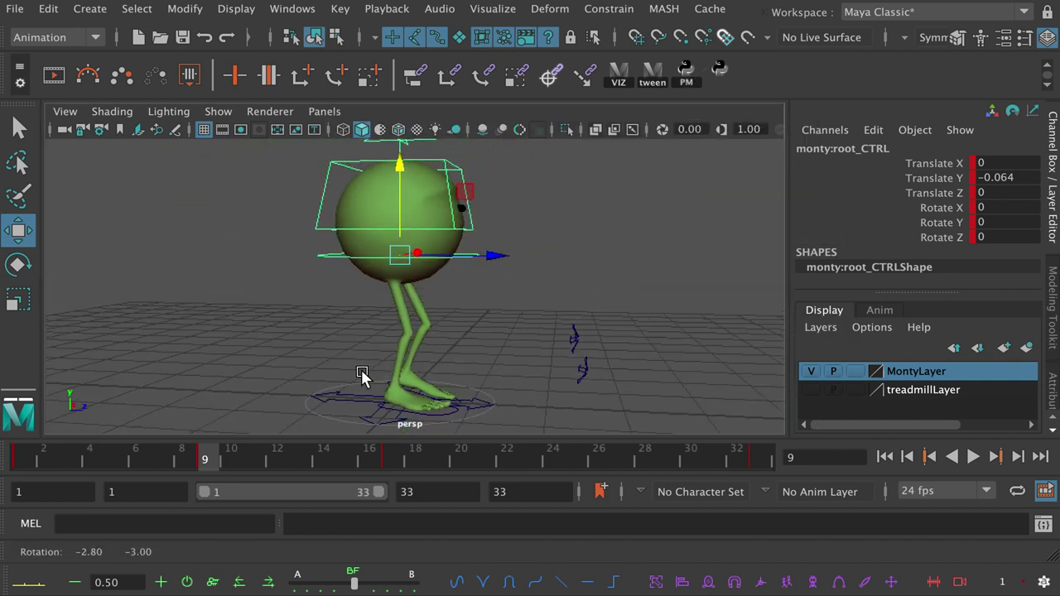
pyautogui.click(121, 452)
pyautogui.click(66, 454)
pyautogui.click(973, 456)
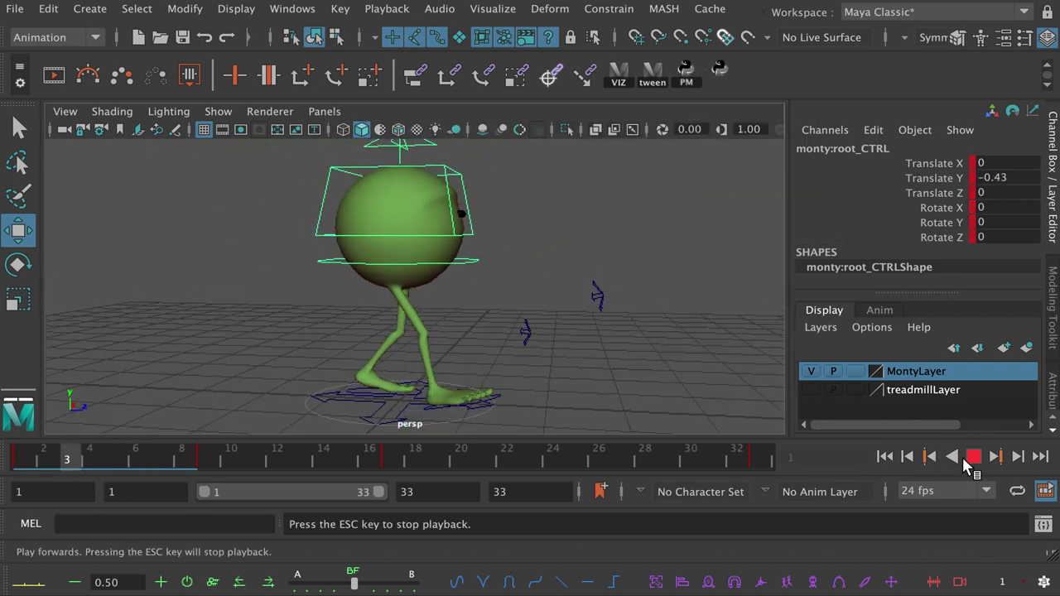
pyautogui.click(973, 457)
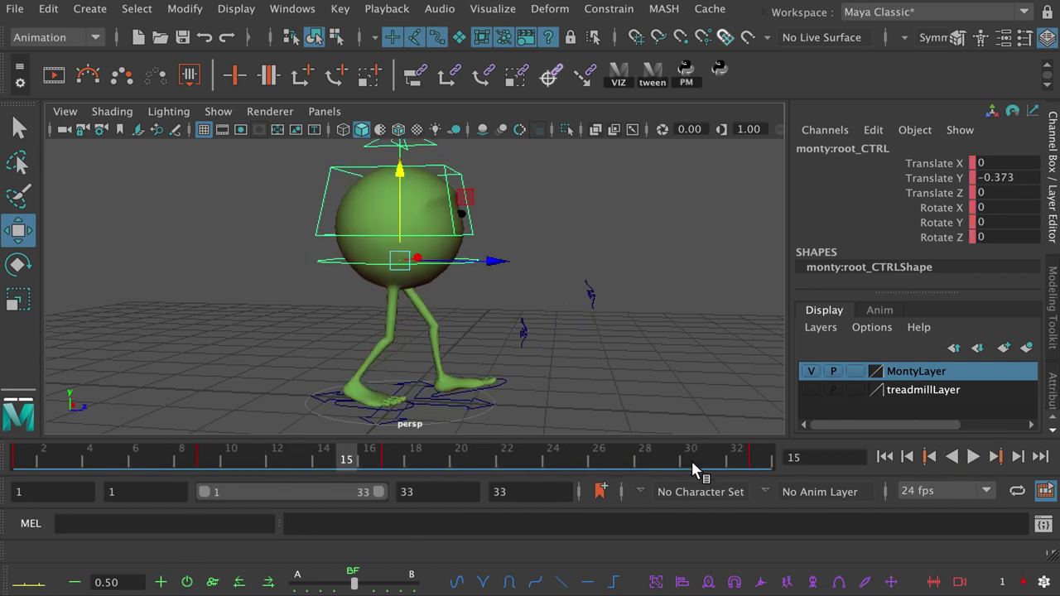
# - Key the root control at frame 25 and raise its Translate Y key to about -0.056 on the curve
pyautogui.click(580, 461)
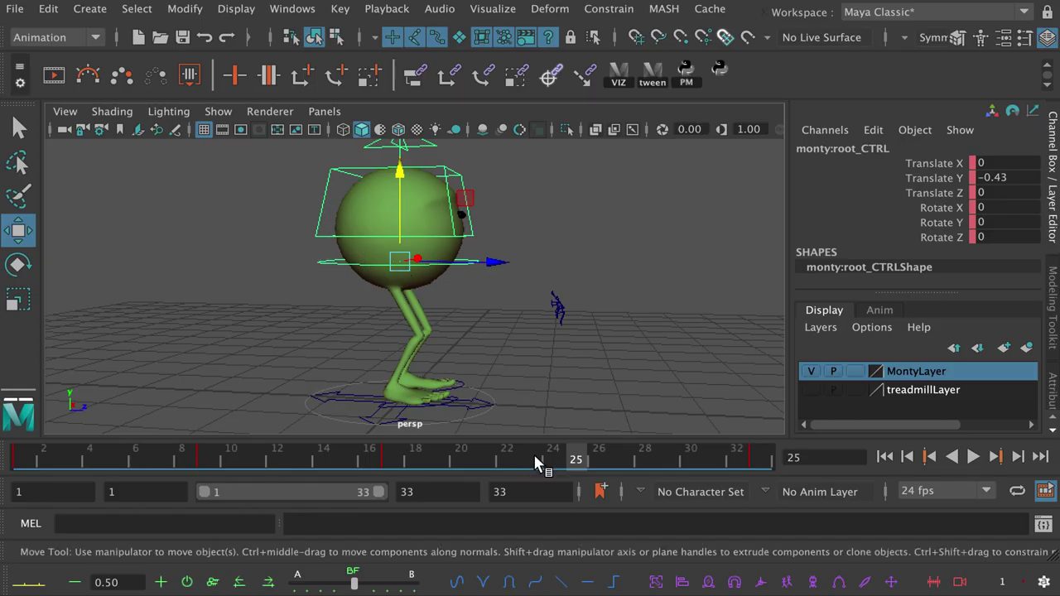
pyautogui.press('space')
pyautogui.moveTo(580, 362); pyautogui.dragTo(594, 415)
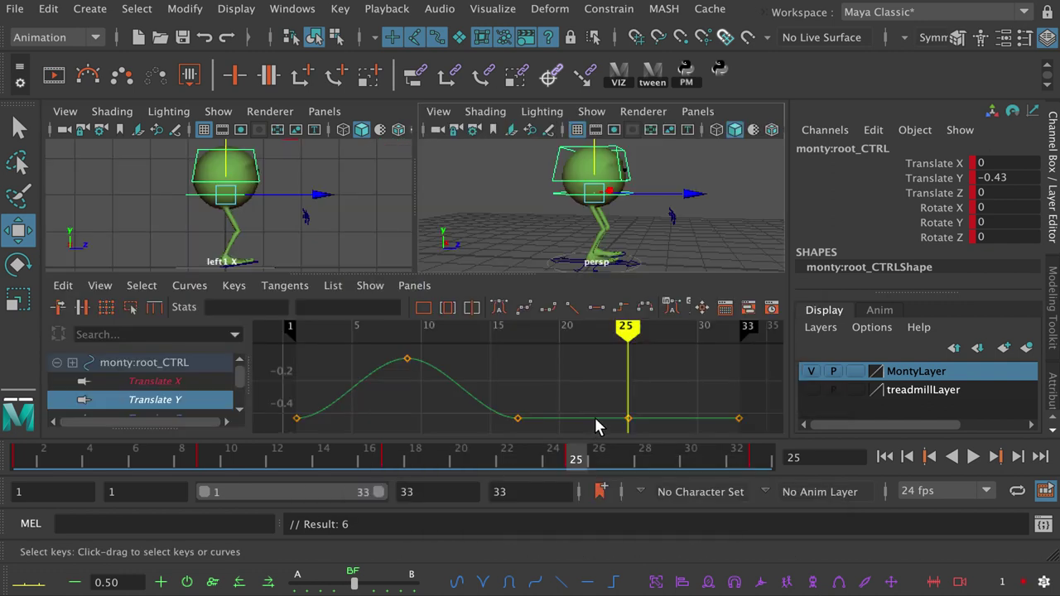
pyautogui.keyDown('shift'); pyautogui.moveTo(622, 421); pyautogui.dragTo(613, 355, button='middle'); pyautogui.keyUp('shift')
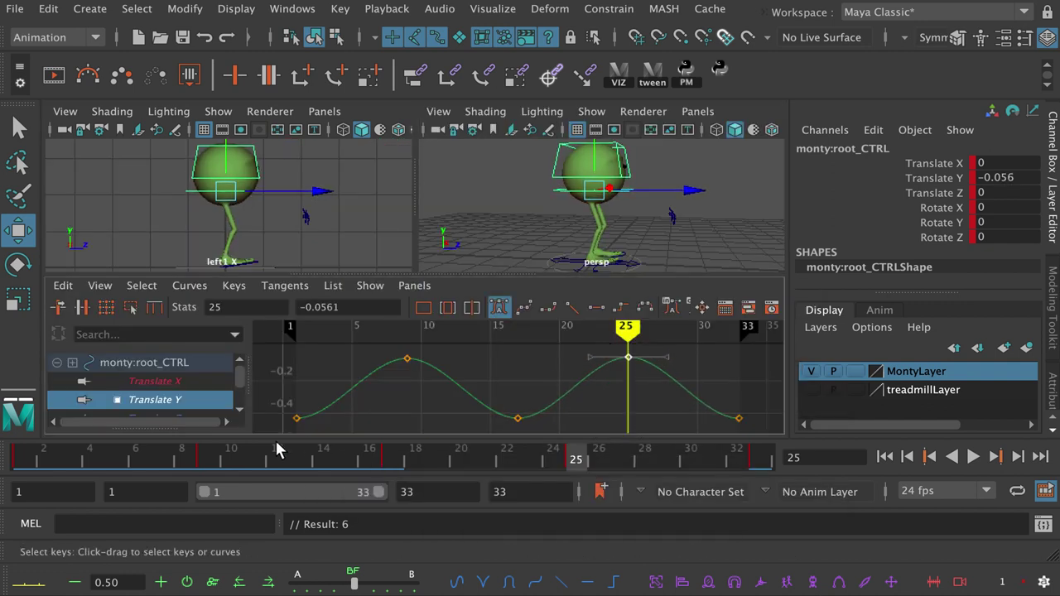
# - In the full-size perspective view at frame 25, set the left foot's Rotate X to 0 and Ball Roll to 1.6
pyautogui.press('space')
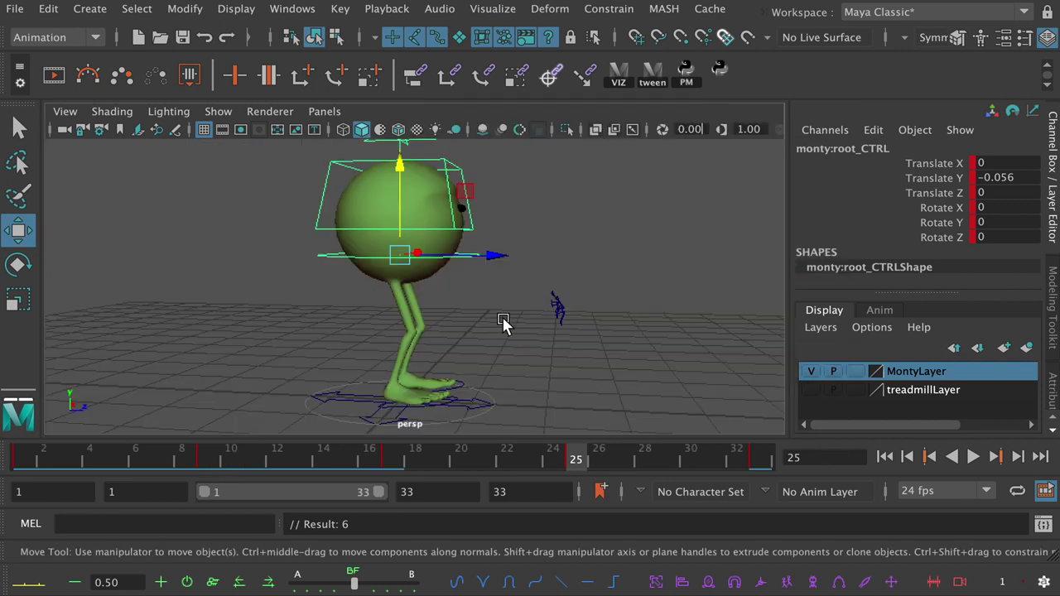
pyautogui.keyDown('alt'); pyautogui.moveTo(502, 318); pyautogui.dragTo(533, 343, button='right'); pyautogui.keyUp('alt')
pyautogui.moveTo(313, 461); pyautogui.dragTo(579, 458)
pyautogui.keyDown('alt'); pyautogui.moveTo(535, 395); pyautogui.dragTo(533, 365, button='right'); pyautogui.keyUp('alt')
pyautogui.click(538, 358)
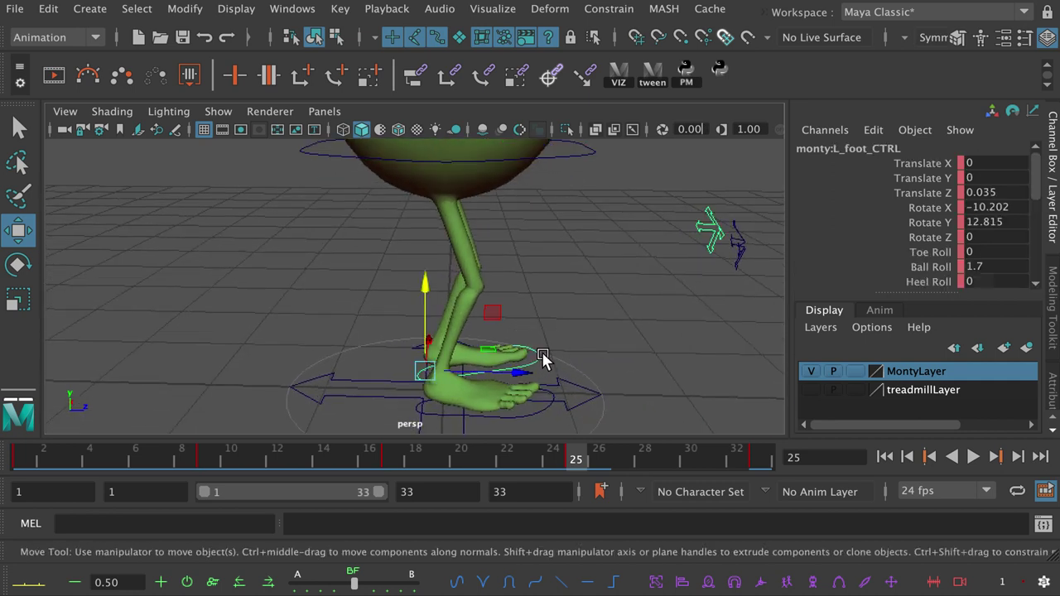
pyautogui.doubleClick(1011, 221)
pyautogui.doubleClick(1014, 208)
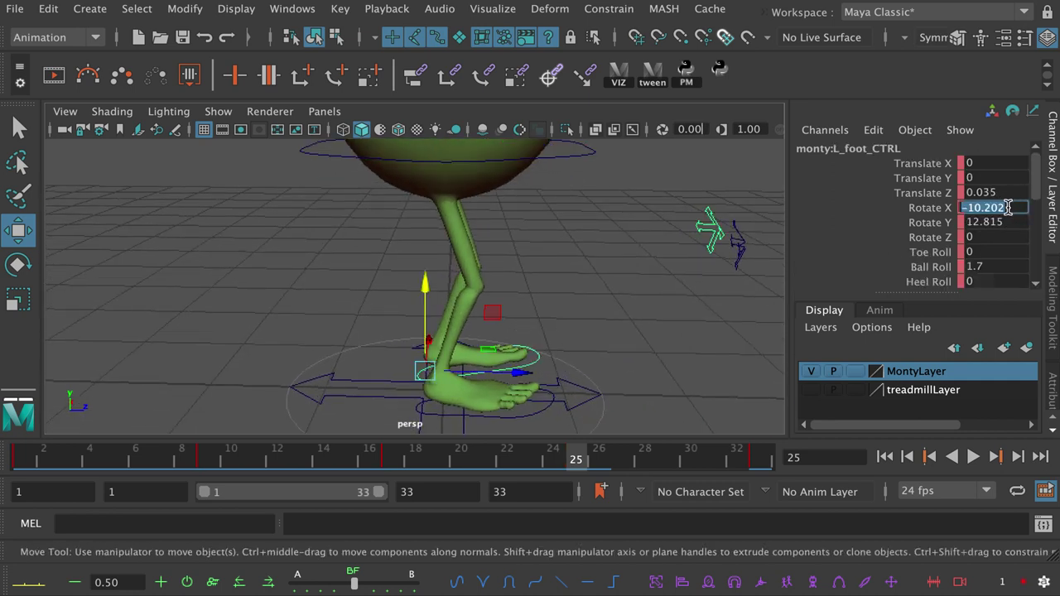
pyautogui.write('0')
pyautogui.press('Return')
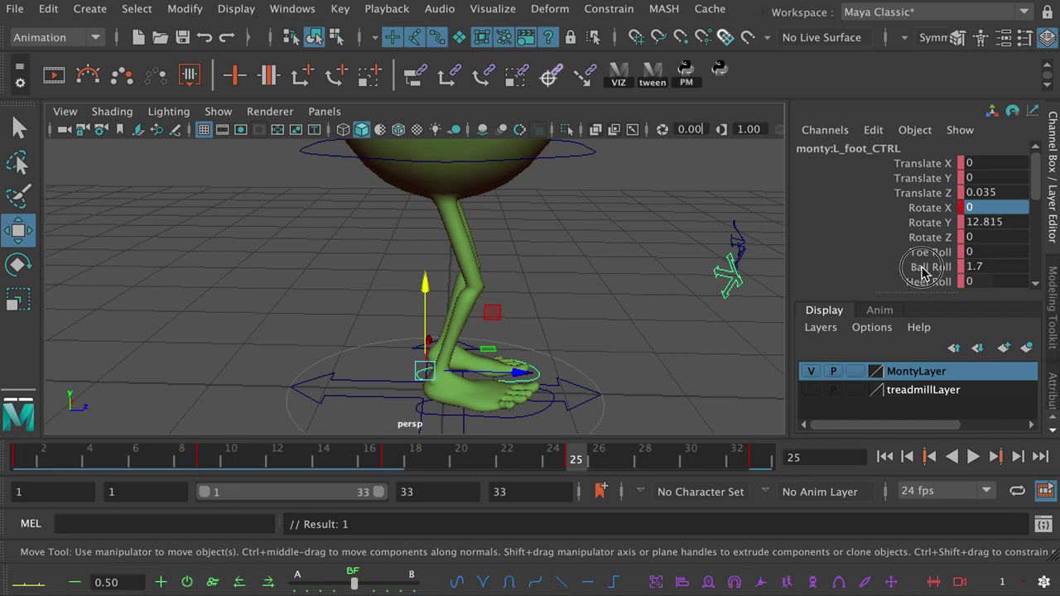
pyautogui.click(883, 266)
pyautogui.moveTo(631, 314); pyautogui.dragTo(630, 329, button='middle')
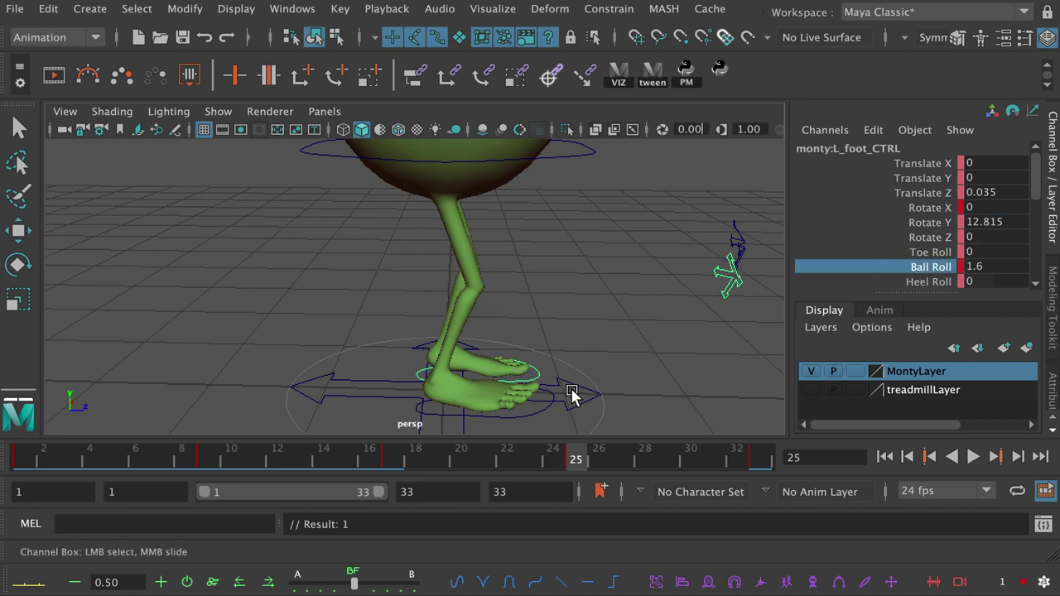
# - At frame 25, raise the right foot to Translate Y 0.428, rotate it to Rotate X 6.864 and key it
pyautogui.click(540, 409)
pyautogui.press('w')
pyautogui.keyDown('alt'); pyautogui.moveTo(561, 402); pyautogui.dragTo(551, 344, button='middle'); pyautogui.keyUp('alt')
pyautogui.keyDown('alt'); pyautogui.moveTo(551, 344); pyautogui.dragTo(439, 279); pyautogui.keyUp('alt')
pyautogui.click(405, 253)
pyautogui.press('e')
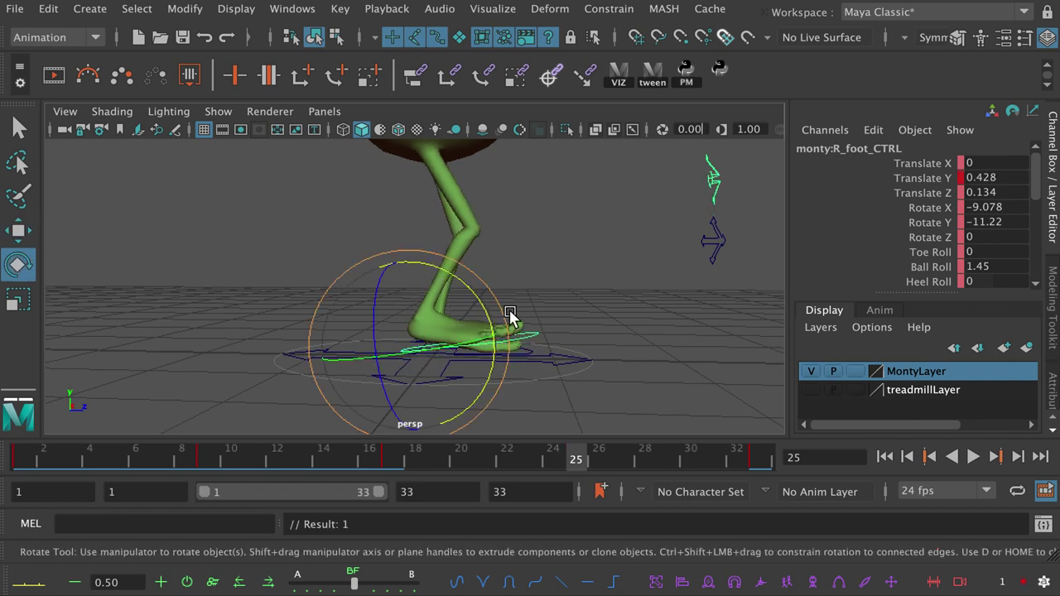
pyautogui.moveTo(484, 310); pyautogui.dragTo(512, 333)
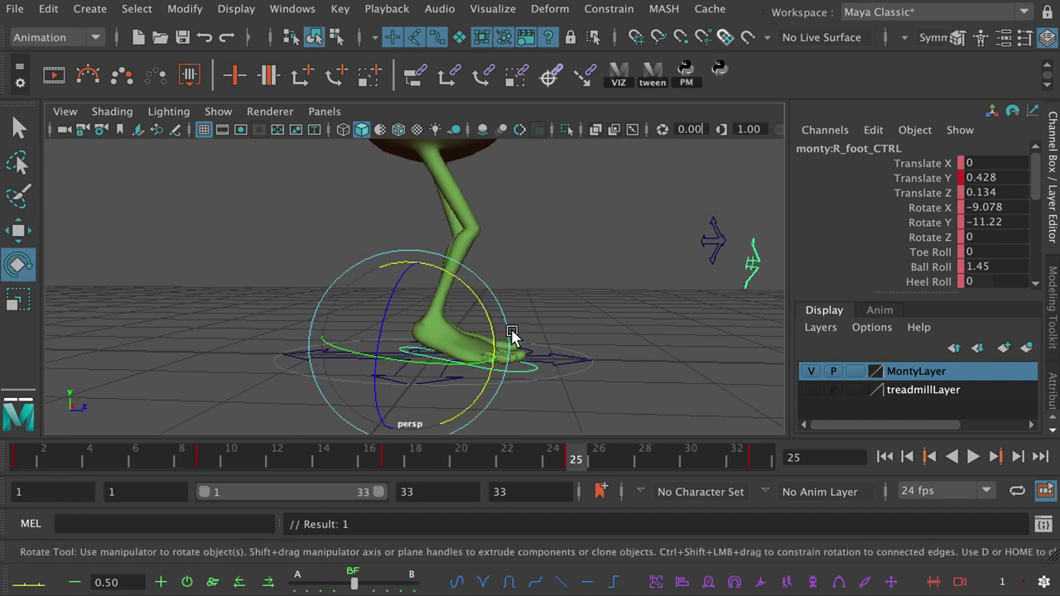
# - Set the right foot's Ball Roll to 0 at frame 25
pyautogui.doubleClick(994, 266)
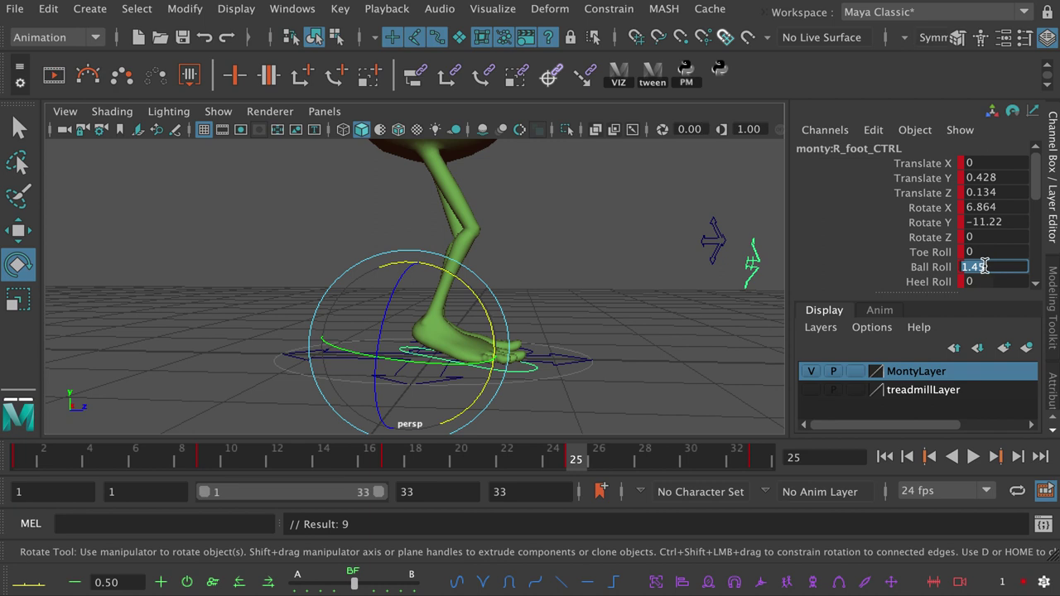
pyautogui.write('0')
pyautogui.press('Return')
# - Play back the walk cycle and make the treadmillLayer visible under the character
pyautogui.moveTo(372, 460); pyautogui.dragTo(788, 452)
pyautogui.click(971, 456)
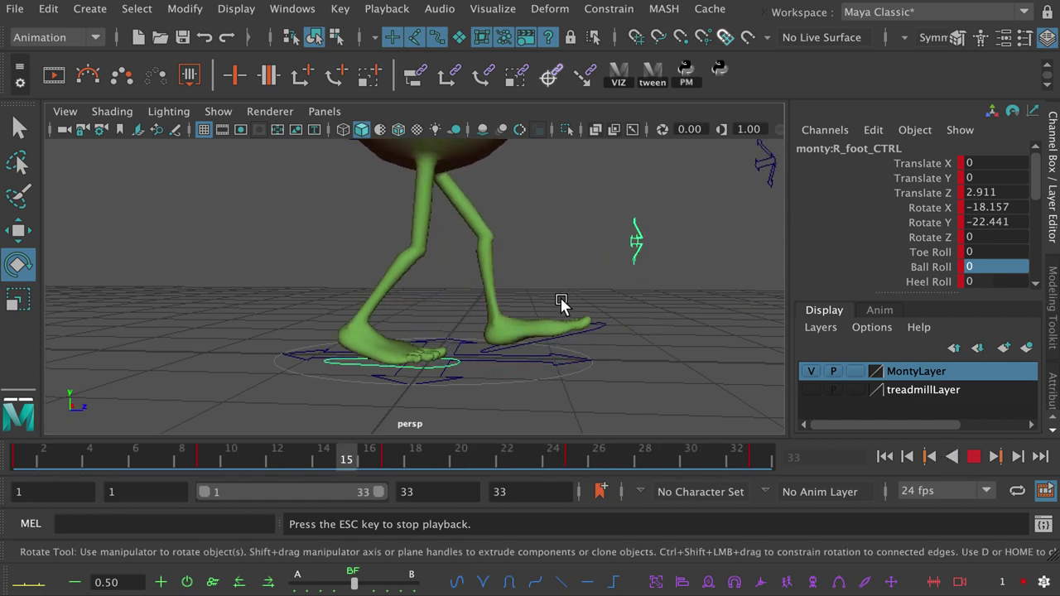
pyautogui.click(811, 390)
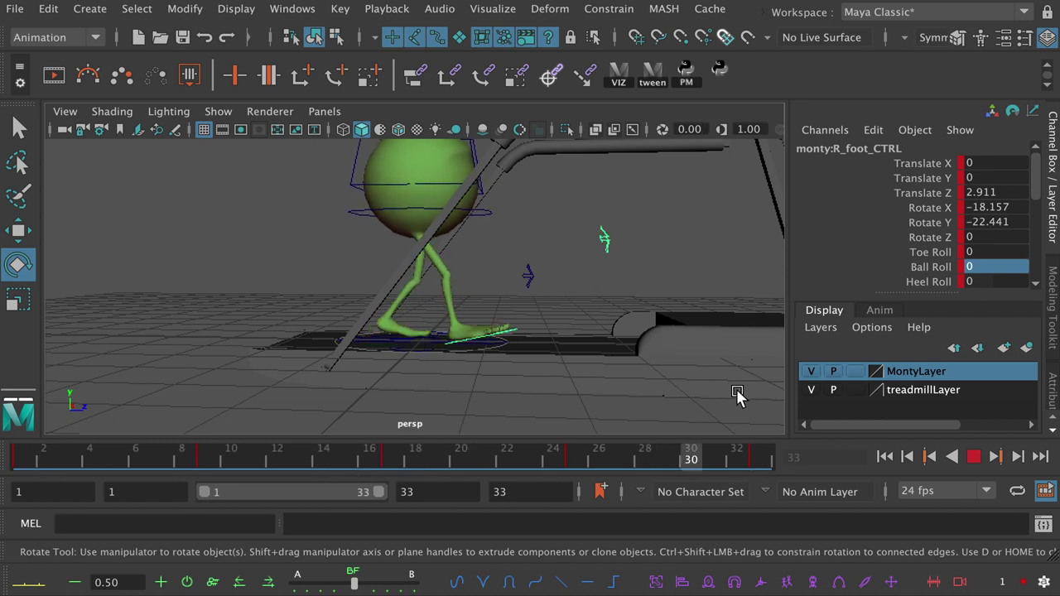
pyautogui.click(952, 456)
pyautogui.click(954, 457)
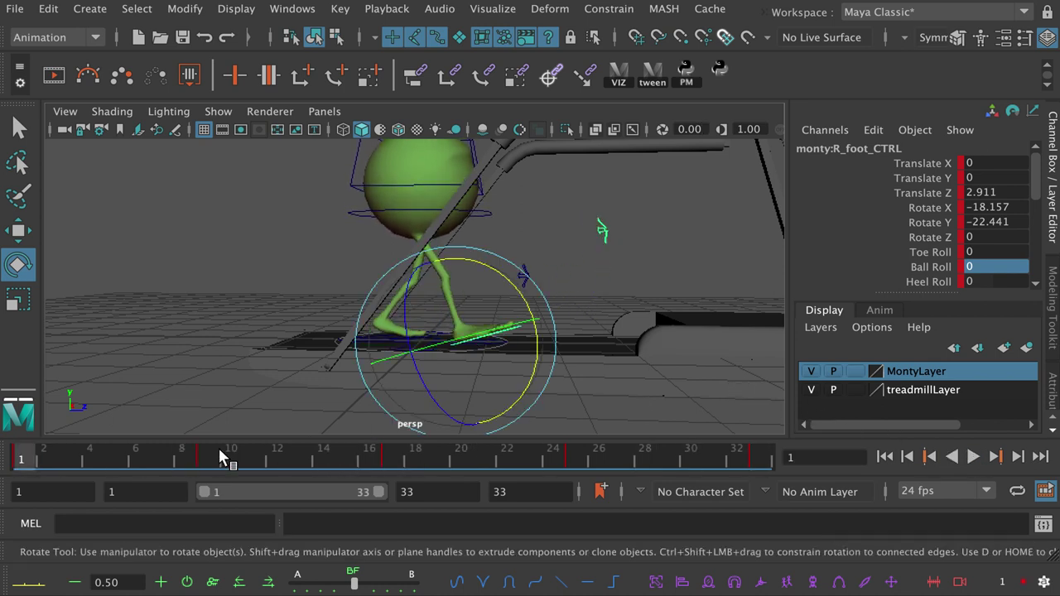
# - At frame 5, lower the root control to Translate Y -0.531 and key it, checking the dip on its Translate Y curve
pyautogui.click(116, 461)
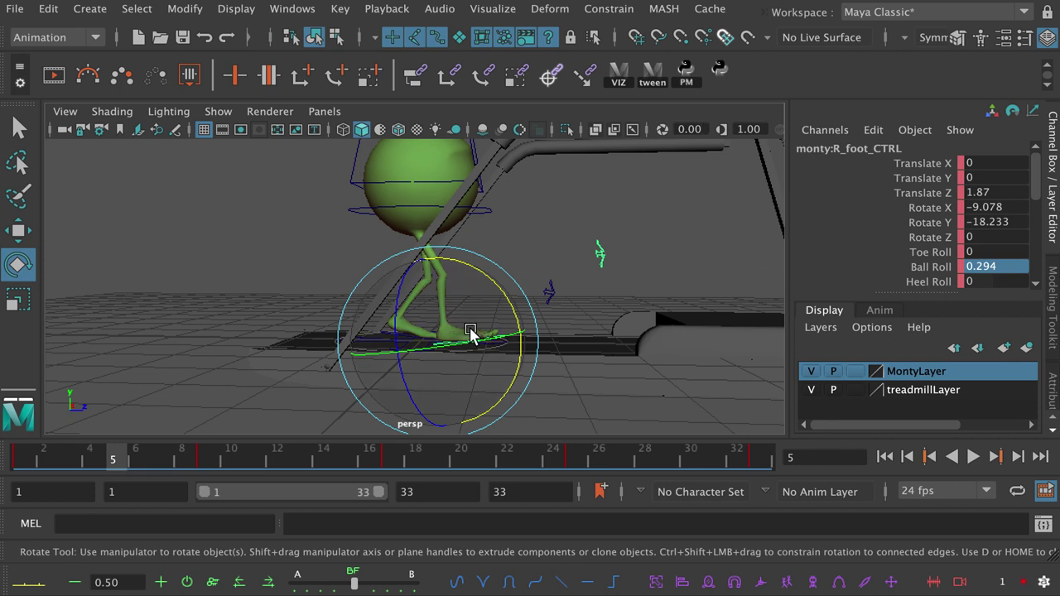
pyautogui.keyDown('alt'); pyautogui.moveTo(470, 332); pyautogui.dragTo(487, 336, button='middle'); pyautogui.keyUp('alt')
pyautogui.keyDown('alt'); pyautogui.moveTo(488, 336); pyautogui.dragTo(462, 315); pyautogui.keyUp('alt')
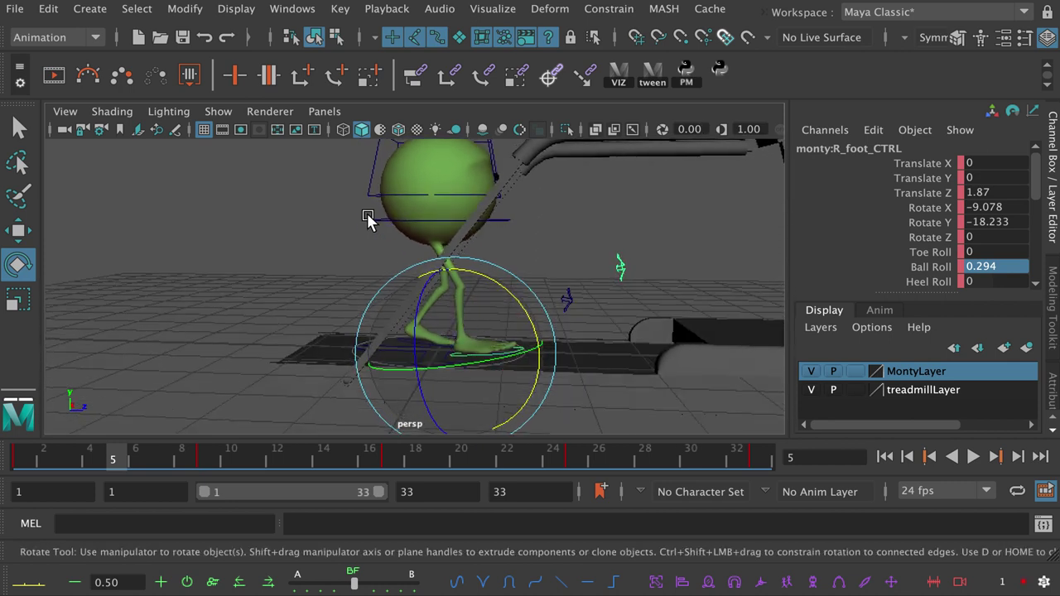
pyautogui.click(466, 202)
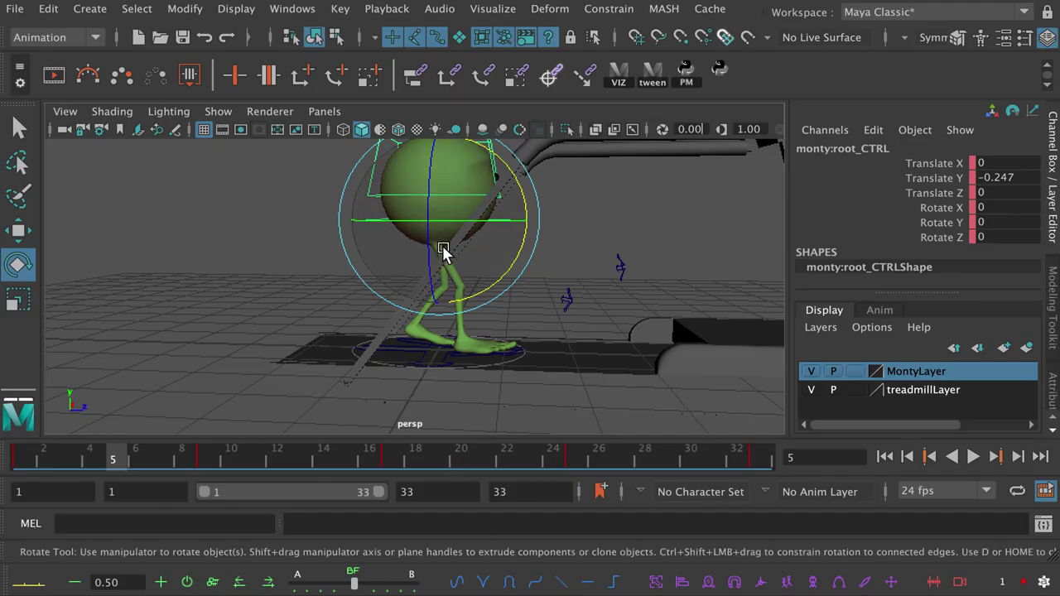
pyautogui.press('w')
pyautogui.click(441, 191)
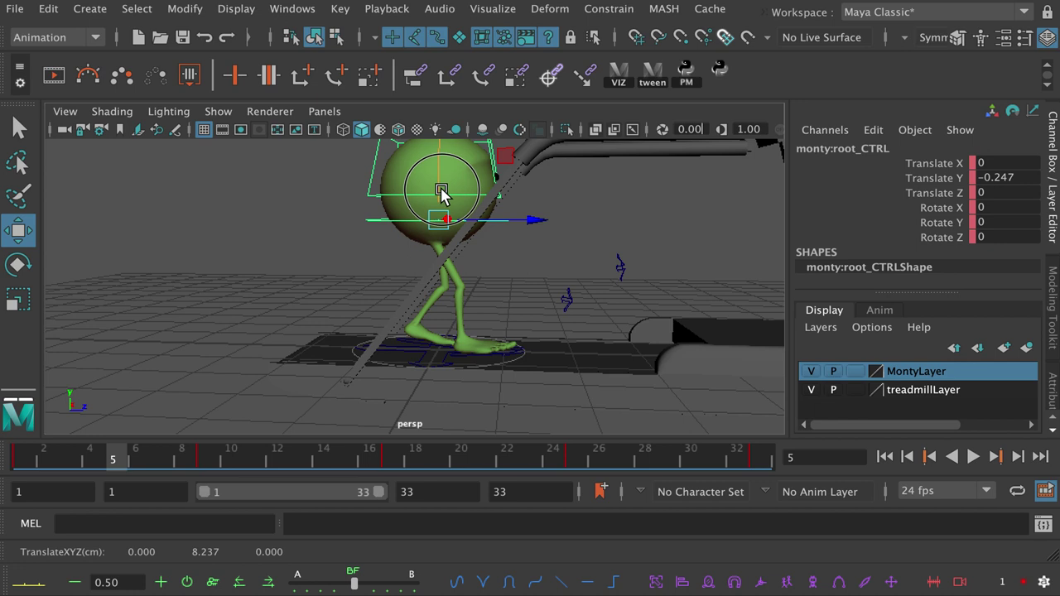
pyautogui.moveTo(441, 191); pyautogui.dragTo(443, 240)
pyautogui.press('s')
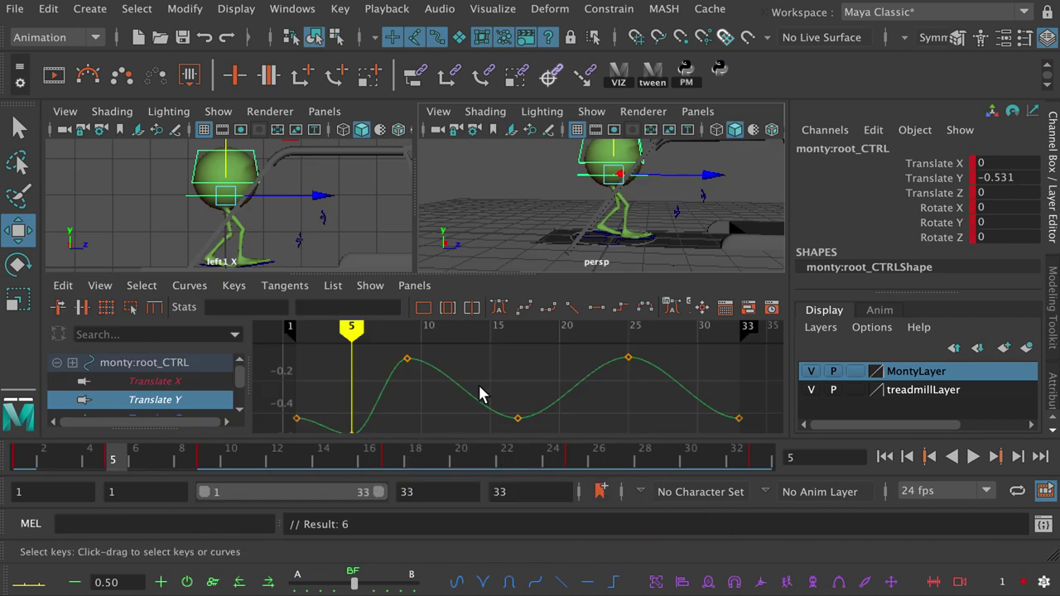
pyautogui.scroll(-2, 479, 401)
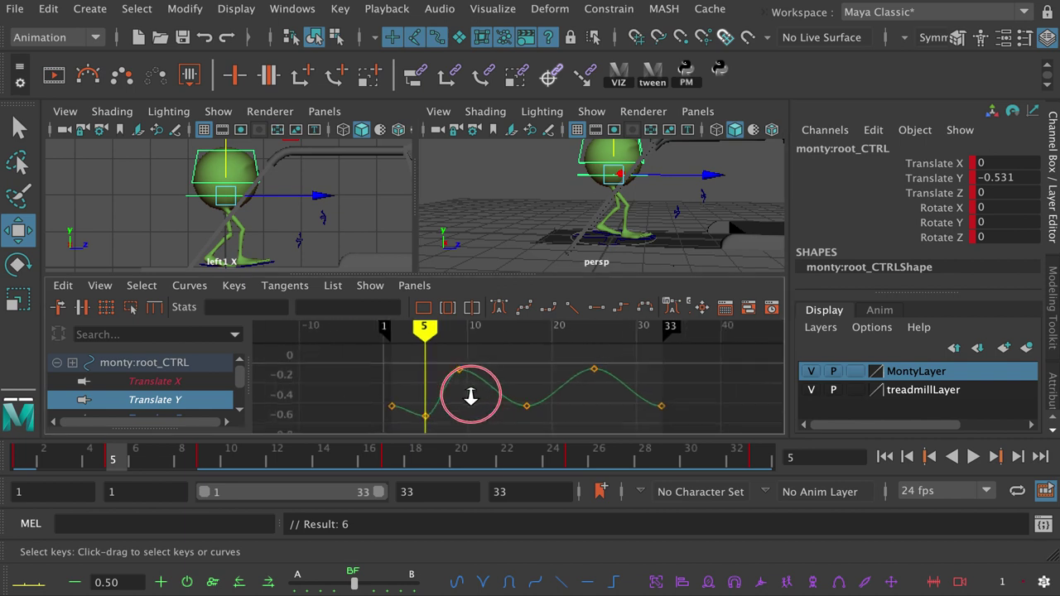
# - Maximize the perspective view on the character's feet at frame 5 and hide the treadmillLayer
pyautogui.moveTo(116, 464)
pyautogui.mouseDown()
pyautogui.moveTo(19, 461)
pyautogui.moveTo(90, 456)
pyautogui.moveTo(112, 462)
pyautogui.moveTo(51, 466)
pyautogui.moveTo(113, 469)
pyautogui.mouseUp()
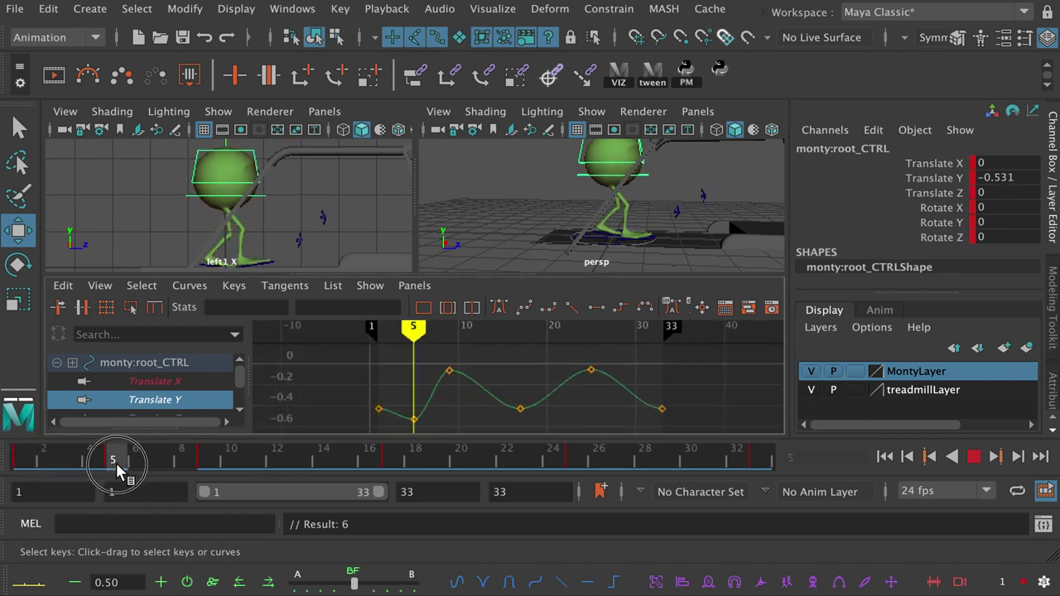
pyautogui.press('space')
pyautogui.keyDown('alt'); pyautogui.moveTo(513, 277); pyautogui.dragTo(719, 383, button='right'); pyautogui.keyUp('alt')
pyautogui.click(813, 390)
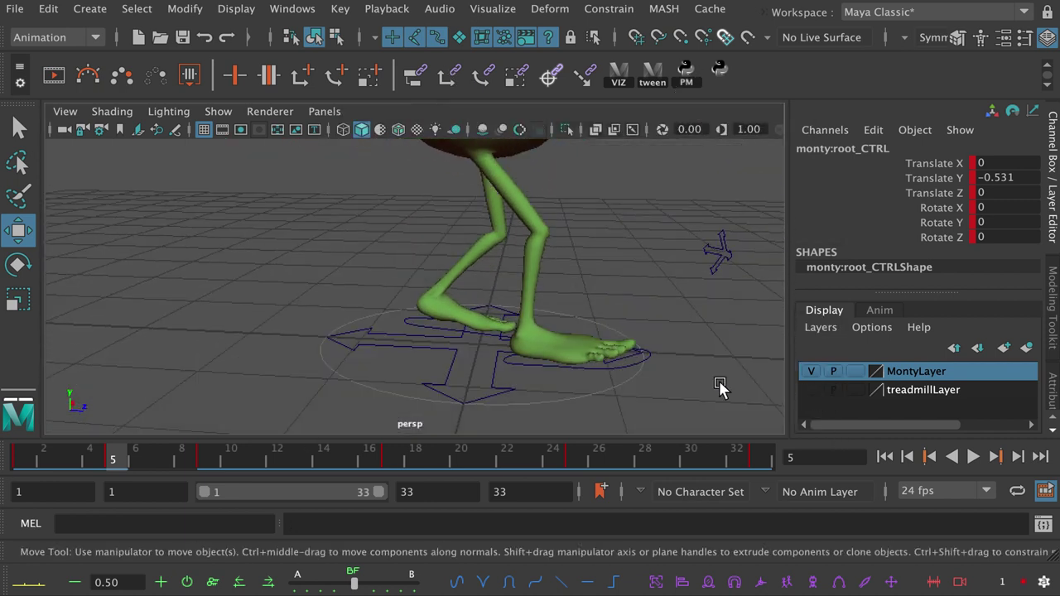
# - At frame 5, key the right foot control and set its Rotate X to 0, checking the foot's landing against the earlier frames
pyautogui.click(620, 366)
pyautogui.keyDown('alt'); pyautogui.moveTo(566, 389); pyautogui.dragTo(579, 358); pyautogui.keyUp('alt')
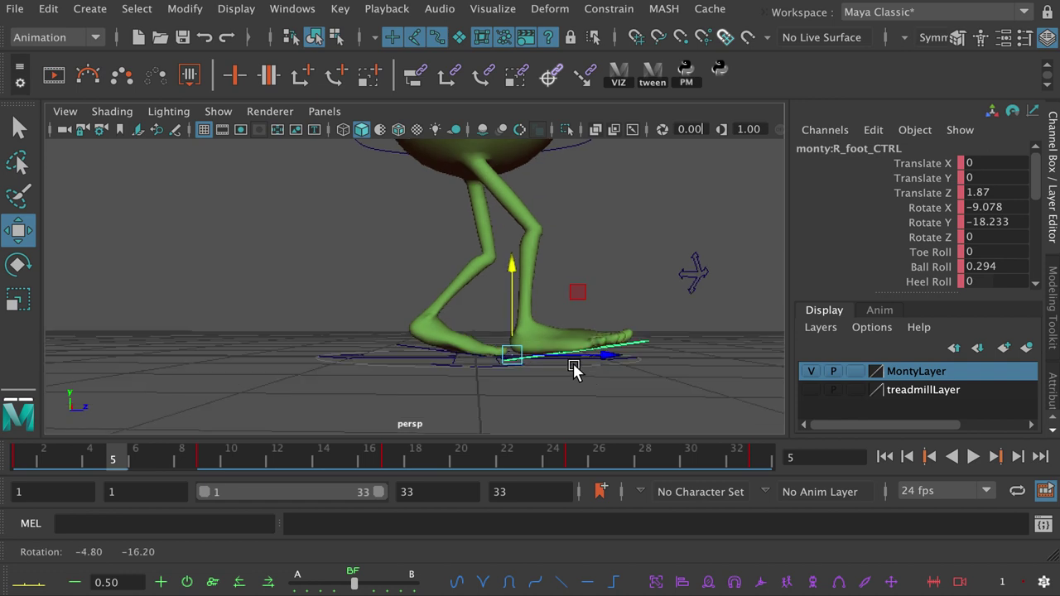
pyautogui.press('s')
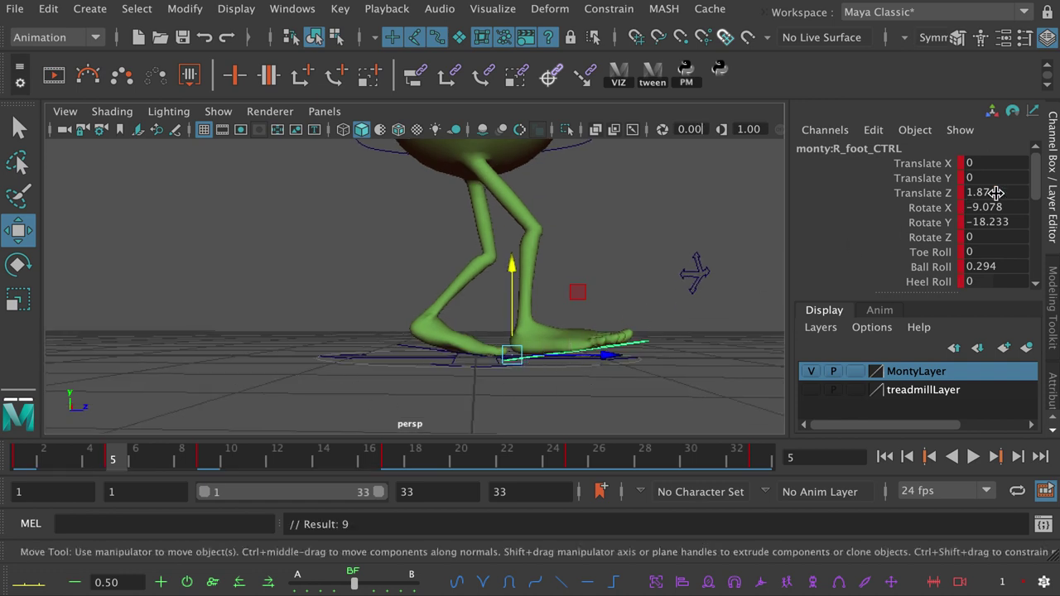
pyautogui.doubleClick(1017, 214)
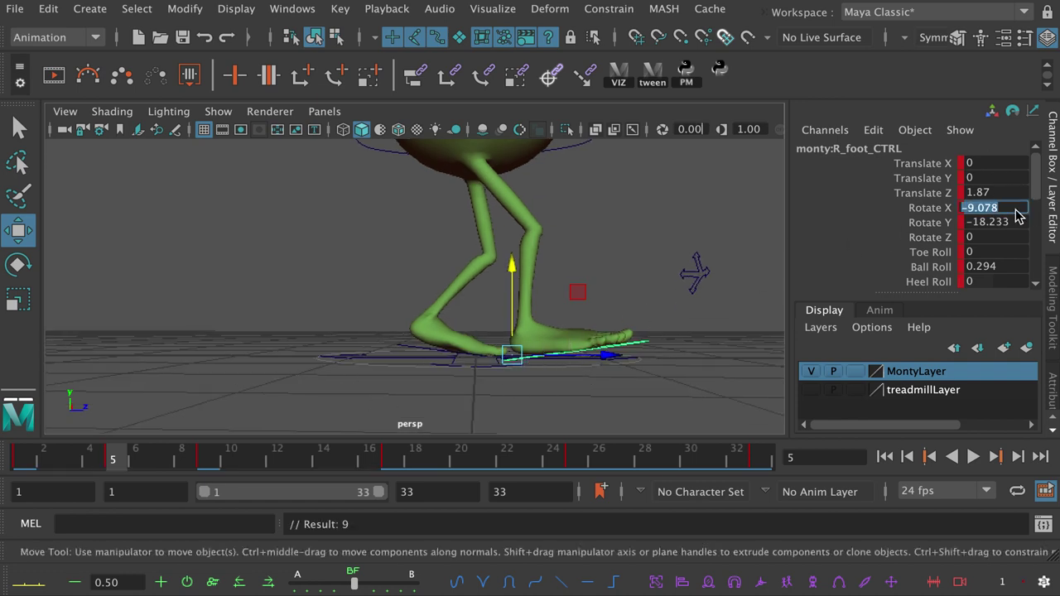
pyautogui.write('0')
pyautogui.press('Return')
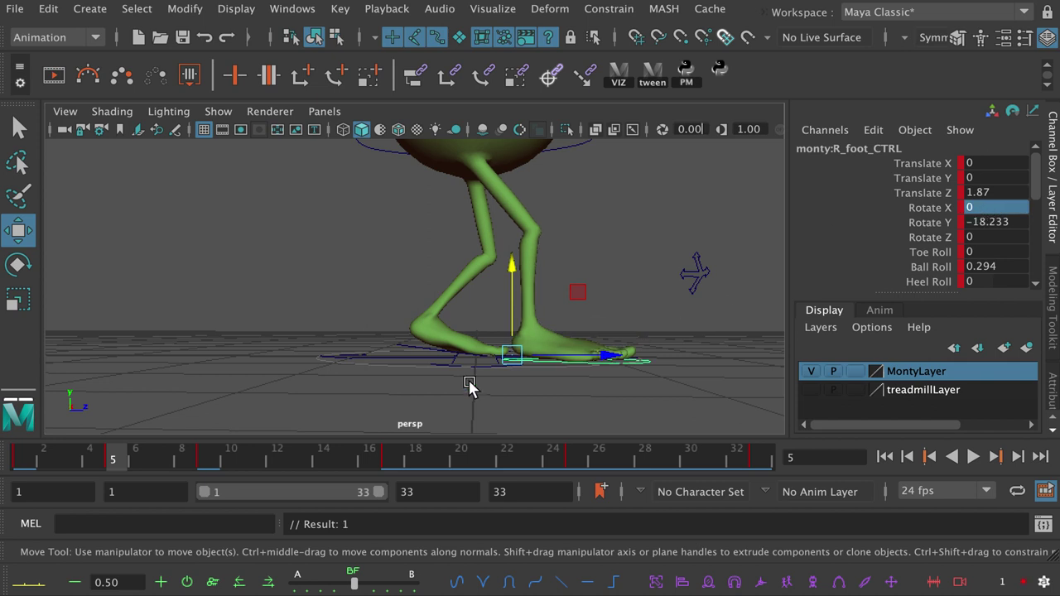
pyautogui.moveTo(136, 464); pyautogui.dragTo(113, 464)
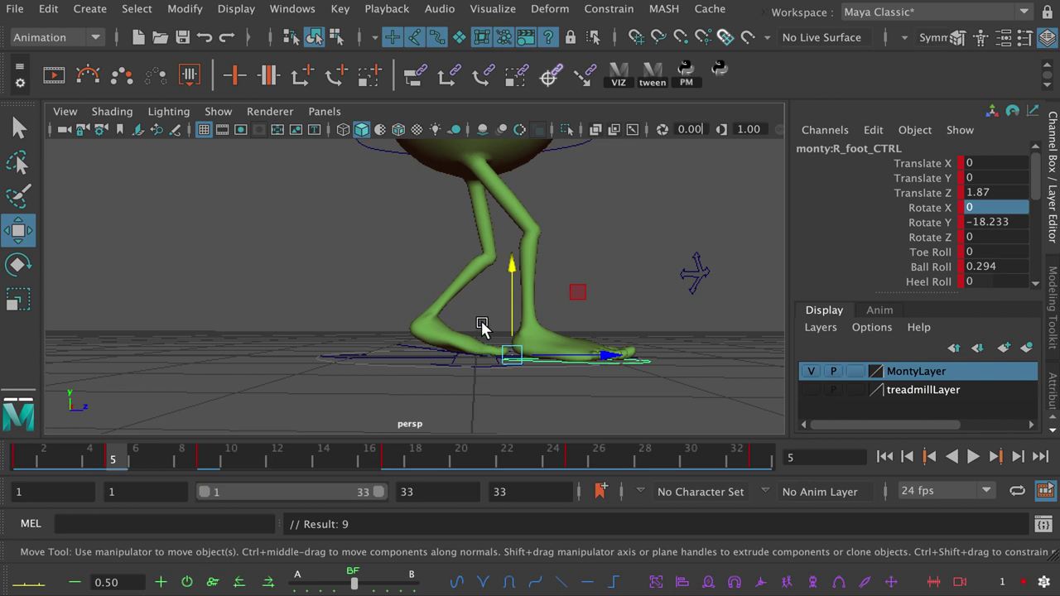
pyautogui.keyDown('alt'); pyautogui.moveTo(489, 307); pyautogui.dragTo(451, 314, button='right'); pyautogui.keyUp('alt')
pyautogui.keyDown('alt'); pyautogui.moveTo(451, 314); pyautogui.dragTo(422, 321); pyautogui.keyUp('alt')
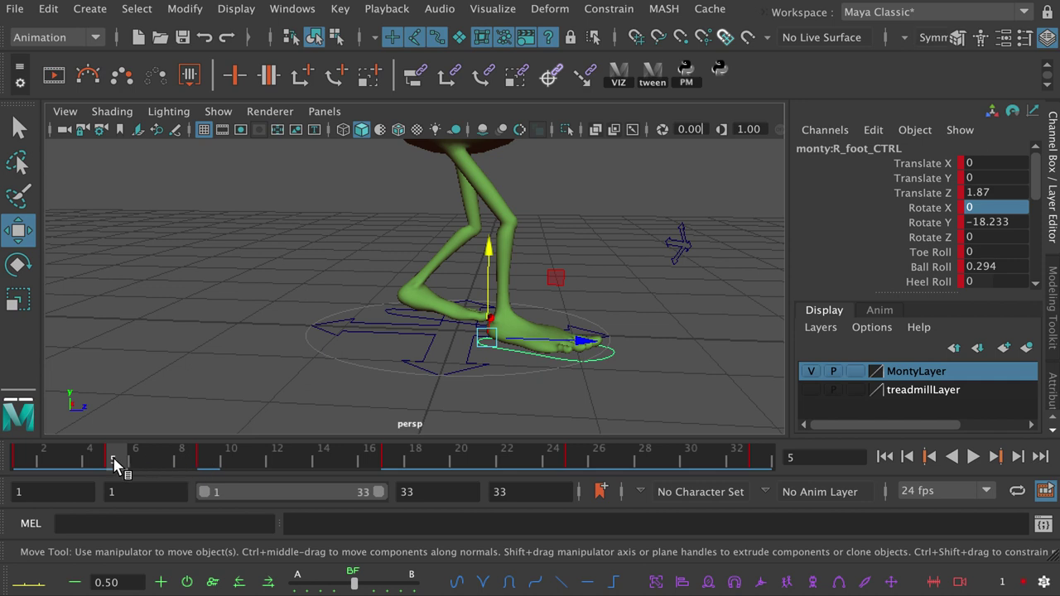
pyautogui.hotkey('alt', 'v')
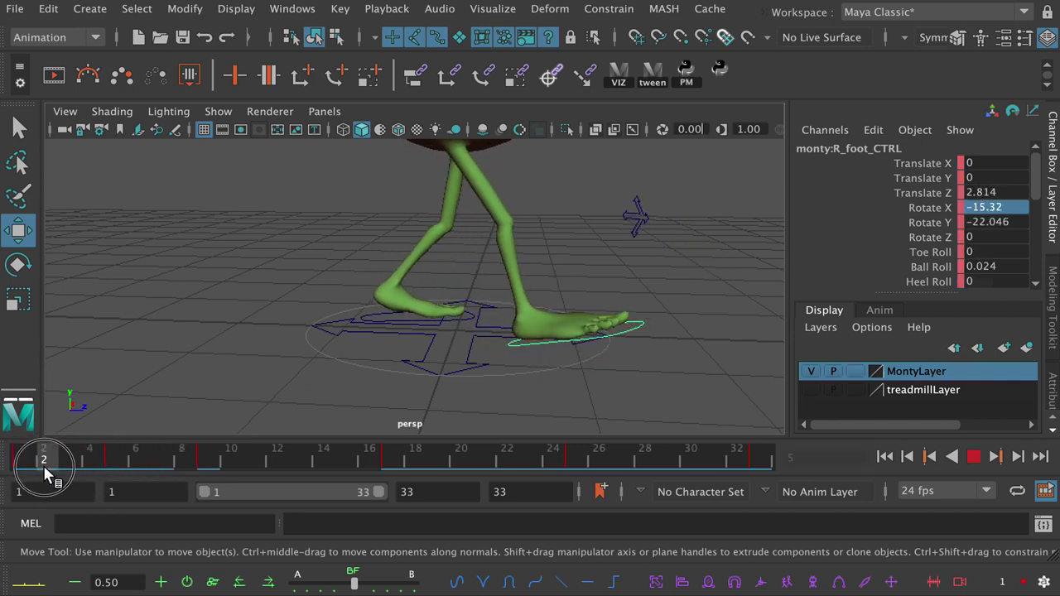
pyautogui.moveTo(43, 465); pyautogui.dragTo(112, 467)
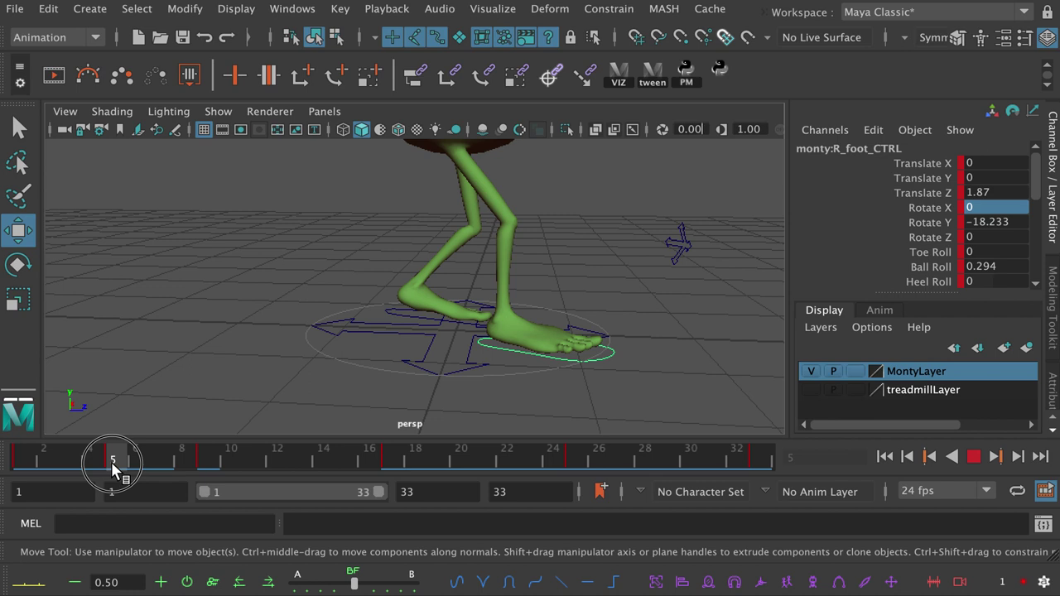
# - At frame 5, raise the left foot to Translate Y 0.789, rotate it to Rotate X 16.354 and key it
pyautogui.click(423, 319)
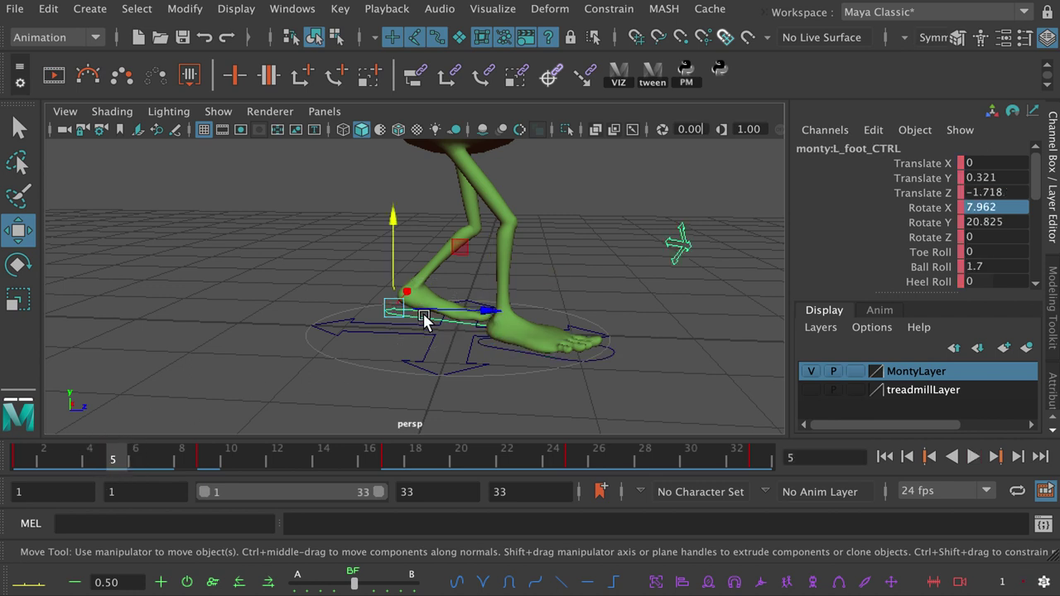
pyautogui.moveTo(397, 265); pyautogui.dragTo(393, 254)
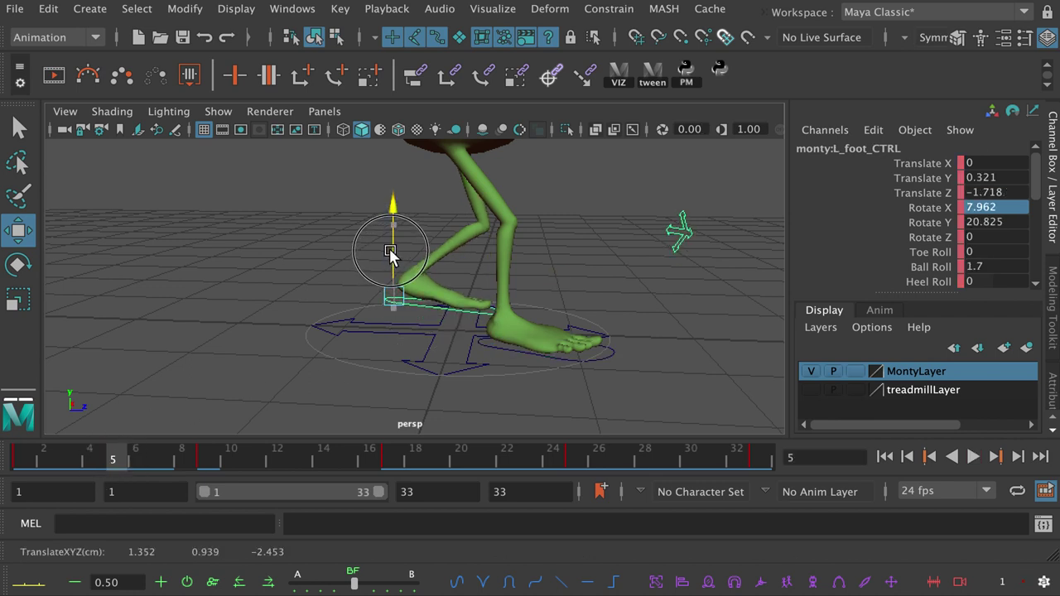
pyautogui.press('e')
pyautogui.moveTo(469, 255)
pyautogui.mouseDown()
pyautogui.moveTo(450, 237)
pyautogui.moveTo(453, 245)
pyautogui.mouseUp()
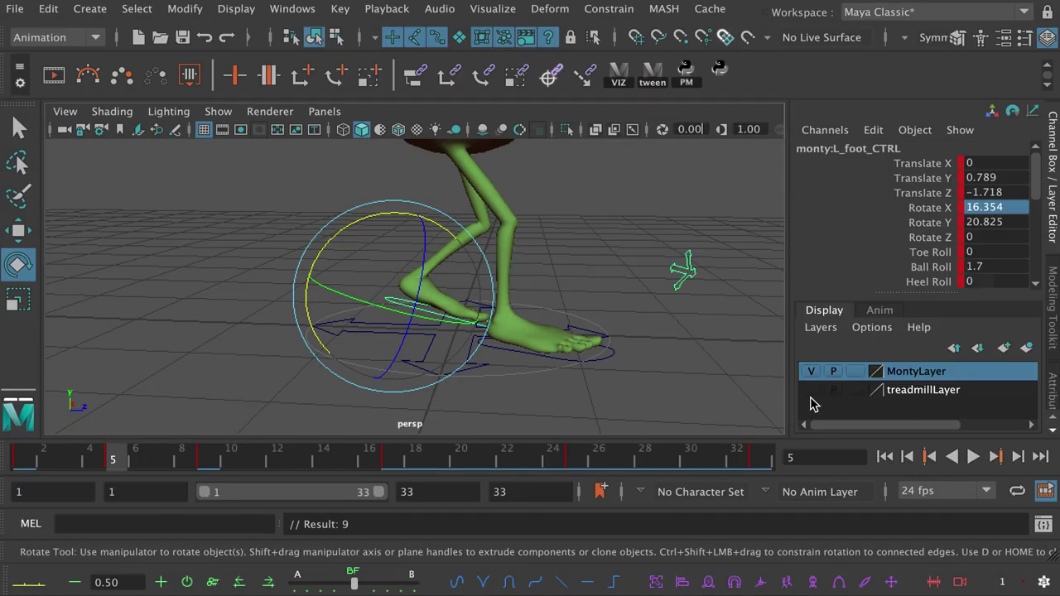
# - Show the treadmillLayer and move the left foot back to Translate Z -3.634 at frame 5
pyautogui.click(811, 390)
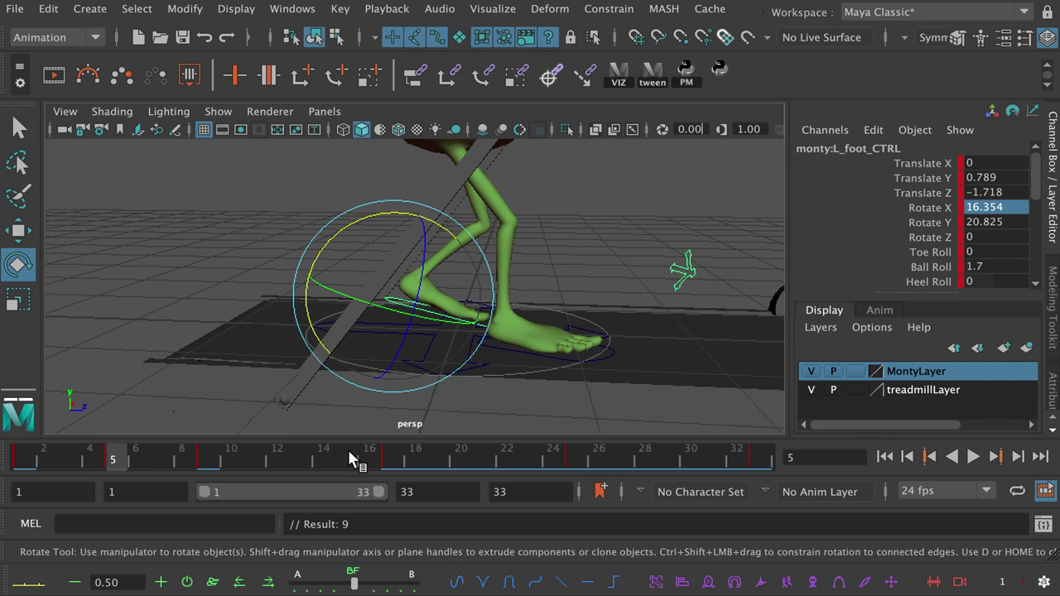
pyautogui.moveTo(106, 456)
pyautogui.mouseDown()
pyautogui.moveTo(17, 463)
pyautogui.moveTo(90, 452)
pyautogui.moveTo(114, 469)
pyautogui.mouseUp()
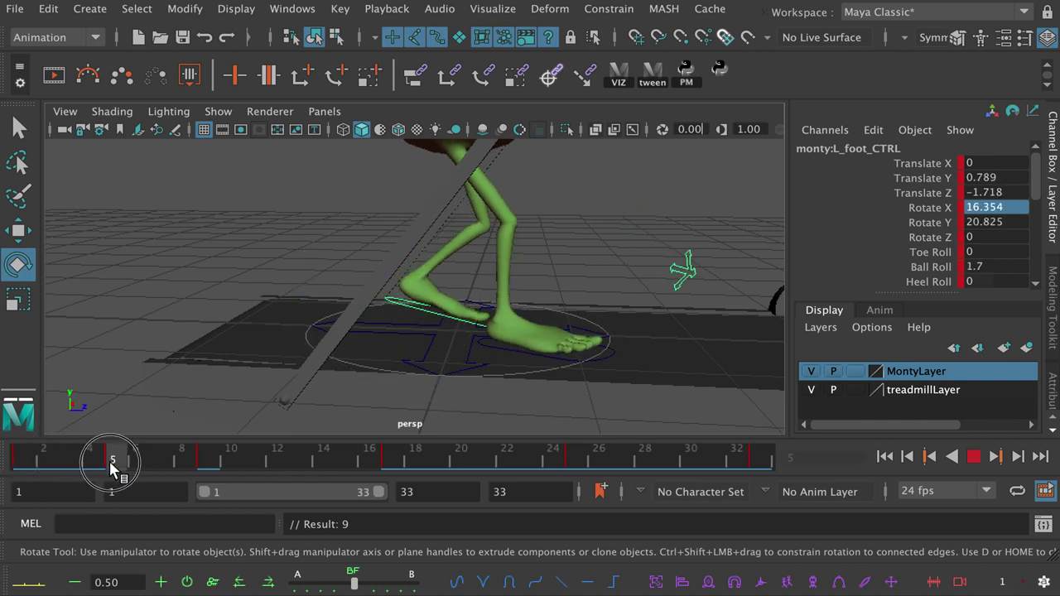
pyautogui.press('w')
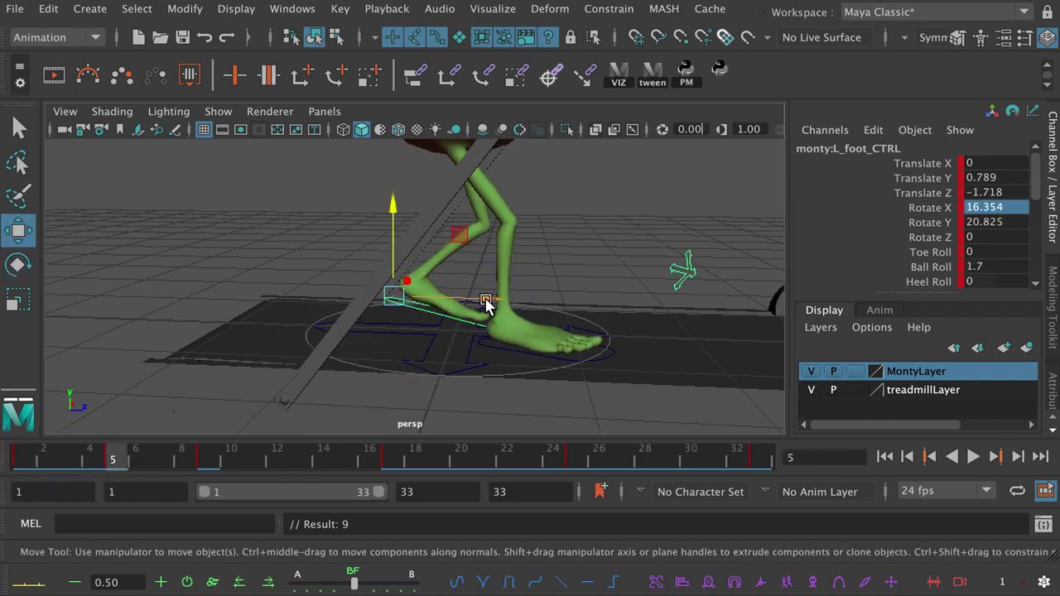
pyautogui.moveTo(483, 301); pyautogui.dragTo(432, 357)
pyautogui.moveTo(137, 456); pyautogui.dragTo(116, 466)
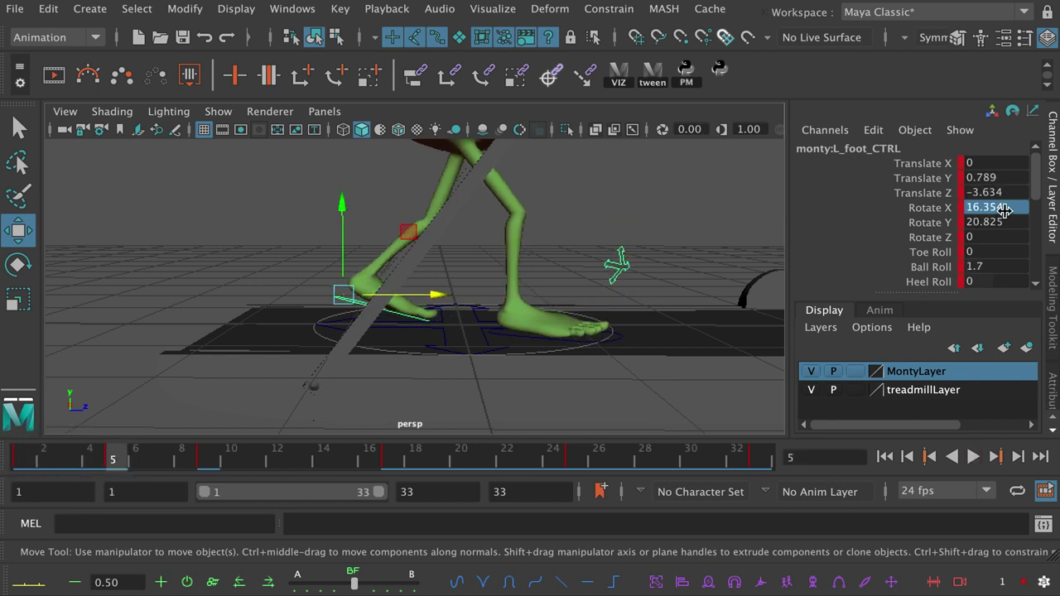
# - At frame 5, set the left foot's Rotate X and Translate Y to 0 and its Ball Roll to 6.5
pyautogui.doubleClick(1016, 209)
pyautogui.write('0')
pyautogui.press('Return')
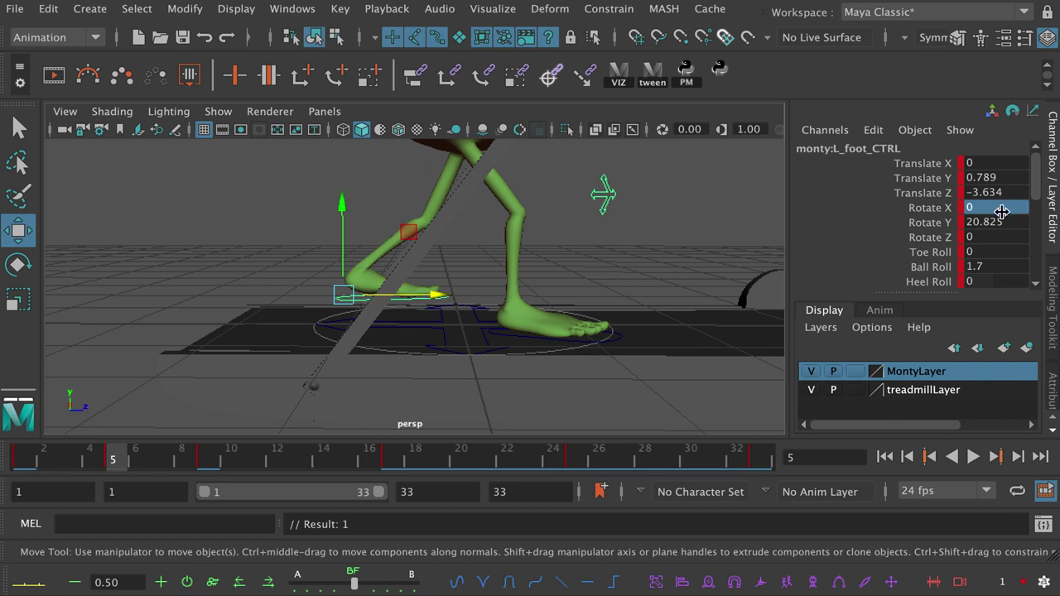
pyautogui.doubleClick(1014, 178)
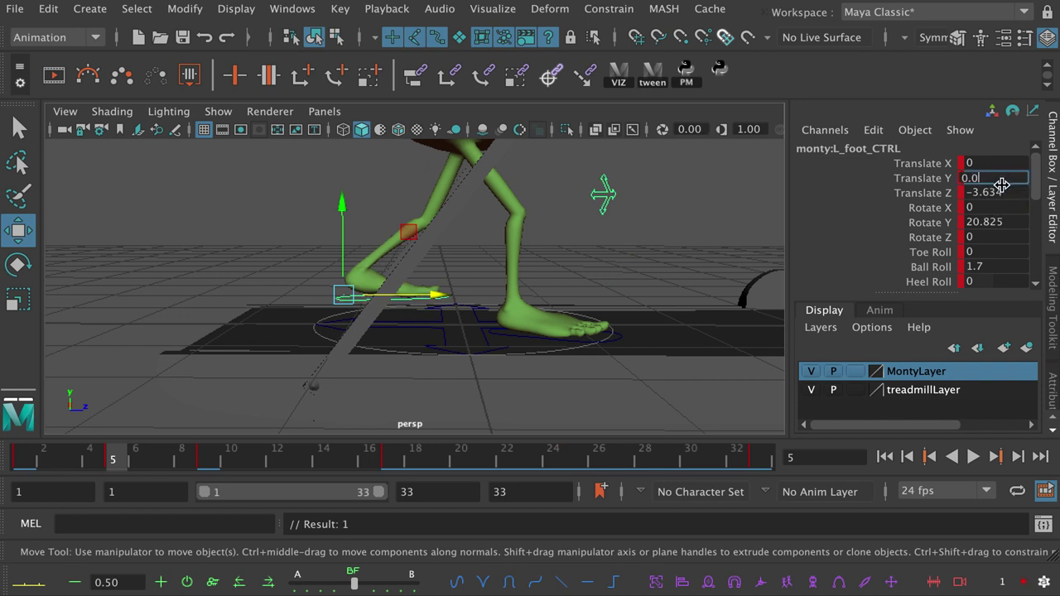
pyautogui.write('0.0')
pyautogui.press('Return')
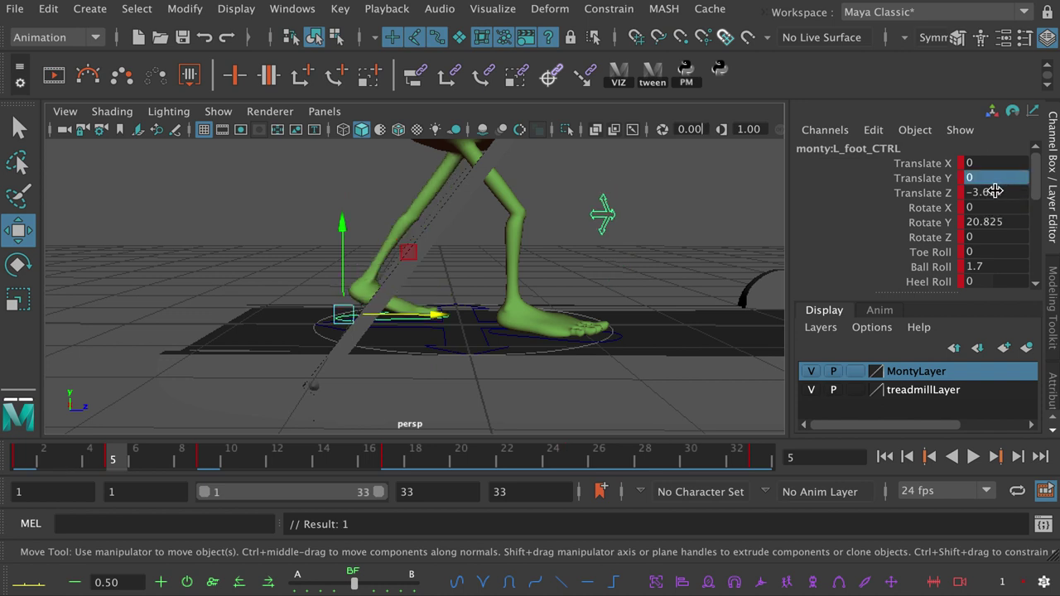
pyautogui.click(915, 268)
pyautogui.moveTo(429, 309); pyautogui.dragTo(462, 308, button='middle')
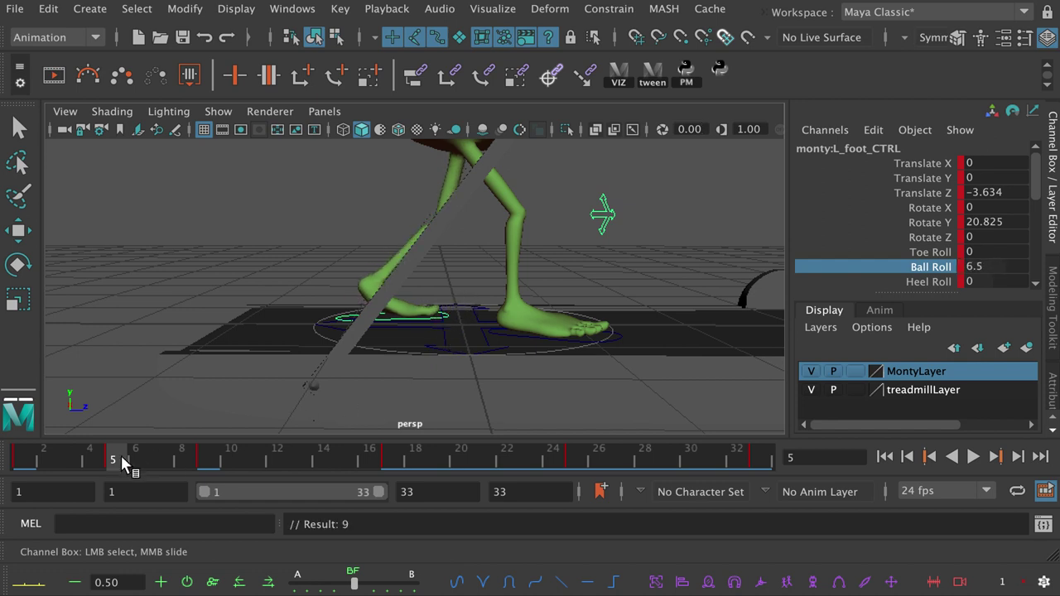
# - At frame 21, flatten the left foot by setting its Rotate X to 0, key it and check the surrounding frames
pyautogui.moveTo(125, 460); pyautogui.dragTo(475, 463)
pyautogui.keyDown('alt'); pyautogui.moveTo(458, 304); pyautogui.dragTo(399, 434, button='right'); pyautogui.keyUp('alt')
pyautogui.click(393, 460)
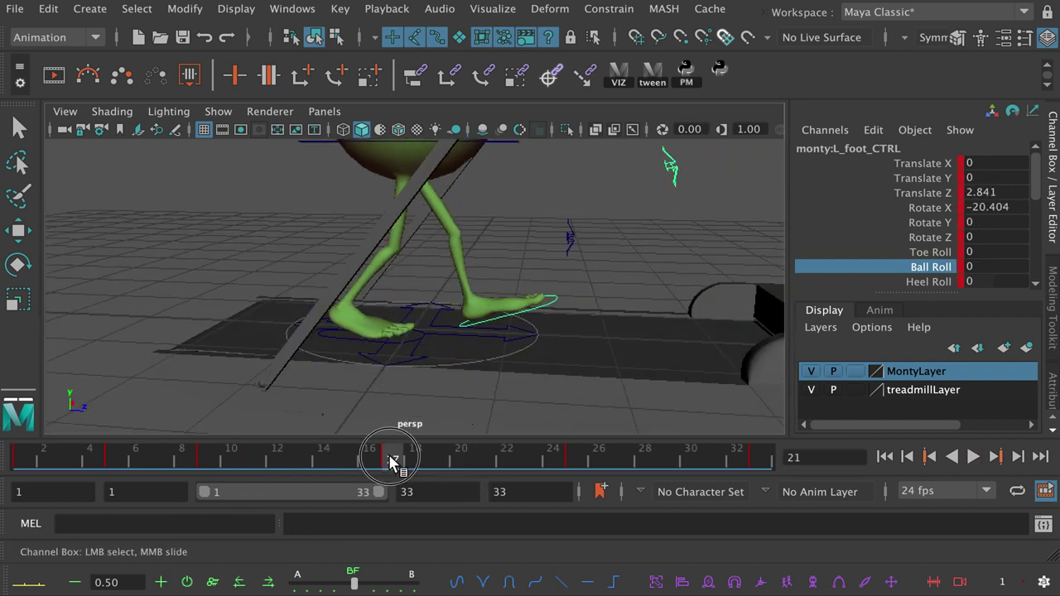
pyautogui.moveTo(392, 461); pyautogui.dragTo(447, 466)
pyautogui.moveTo(467, 460); pyautogui.dragTo(475, 460)
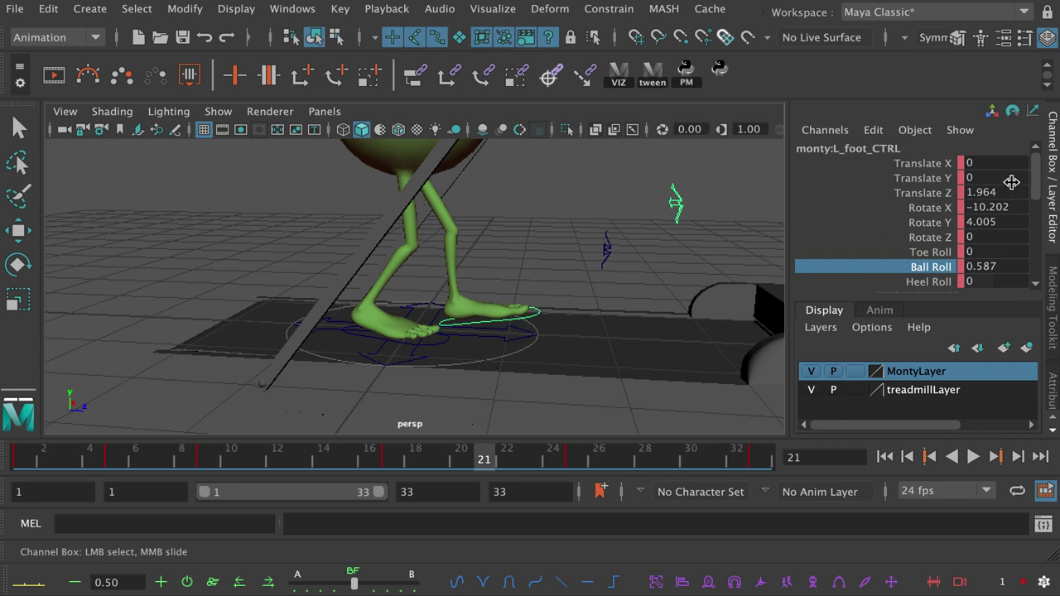
pyautogui.doubleClick(1016, 224)
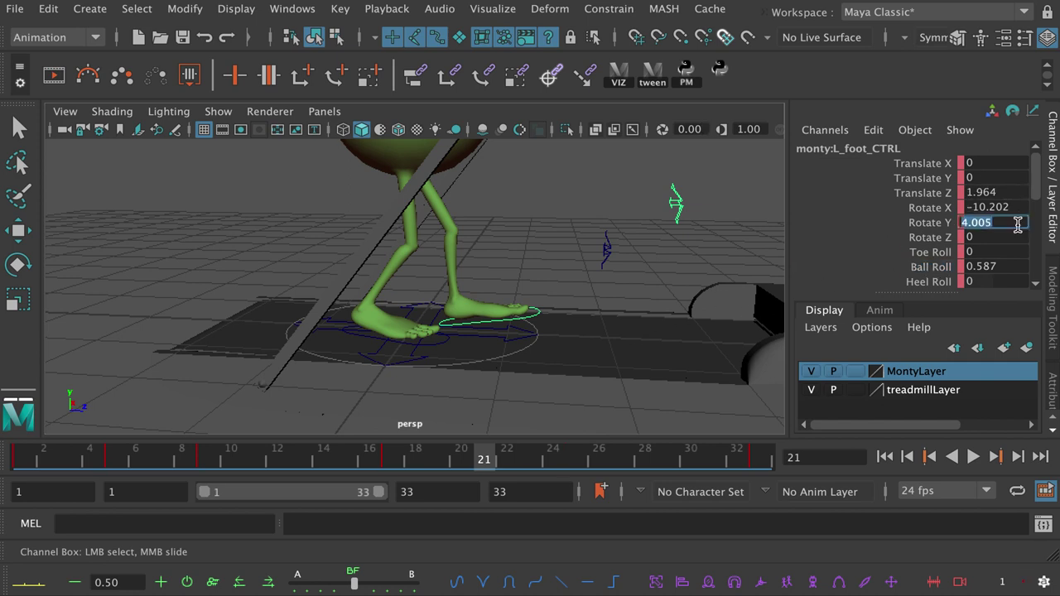
pyautogui.doubleClick(1014, 208)
pyautogui.write('0')
pyautogui.press('Return')
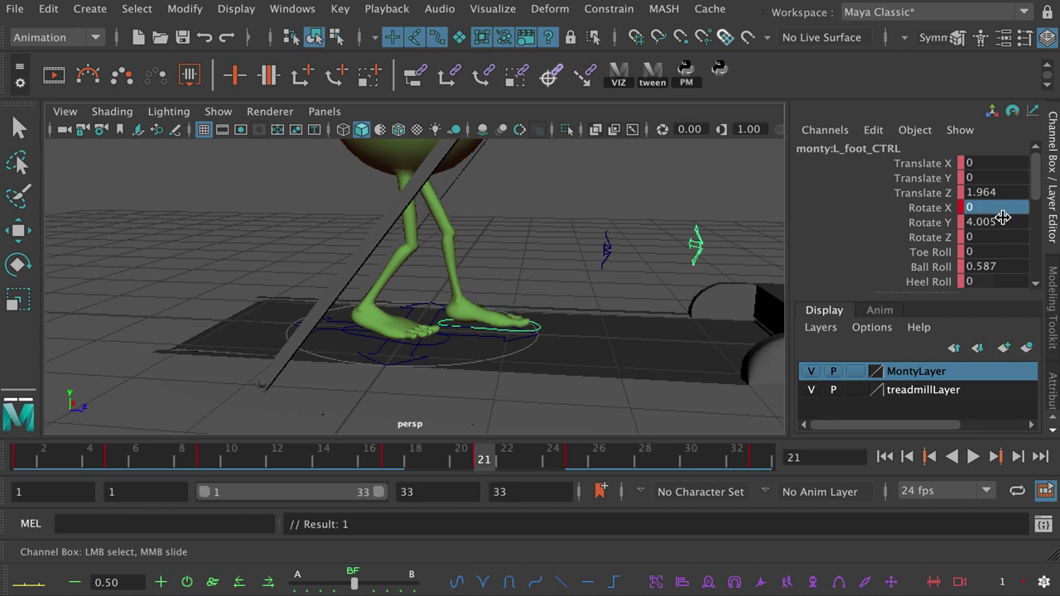
pyautogui.press('s')
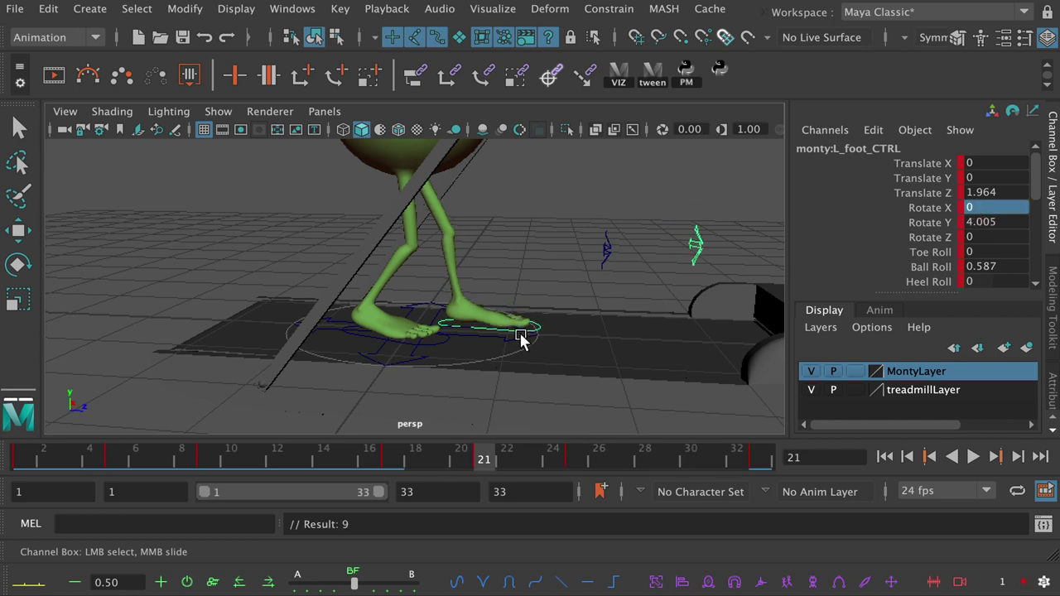
pyautogui.moveTo(461, 466); pyautogui.dragTo(486, 457)
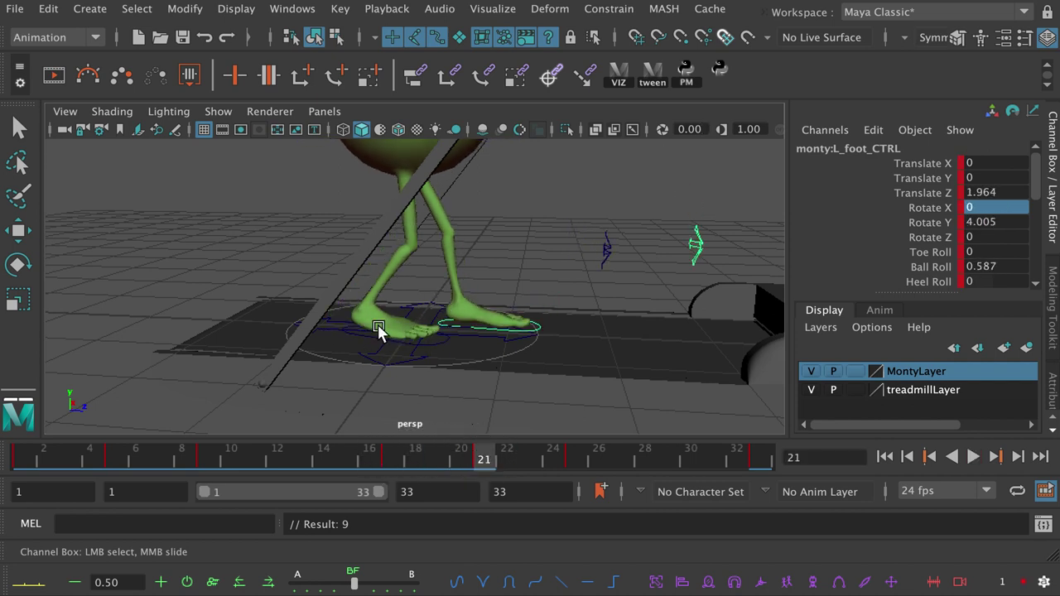
# - Hide the treadmillLayer and move the right foot back to Translate Z -3.086 at frame 21
pyautogui.click(810, 391)
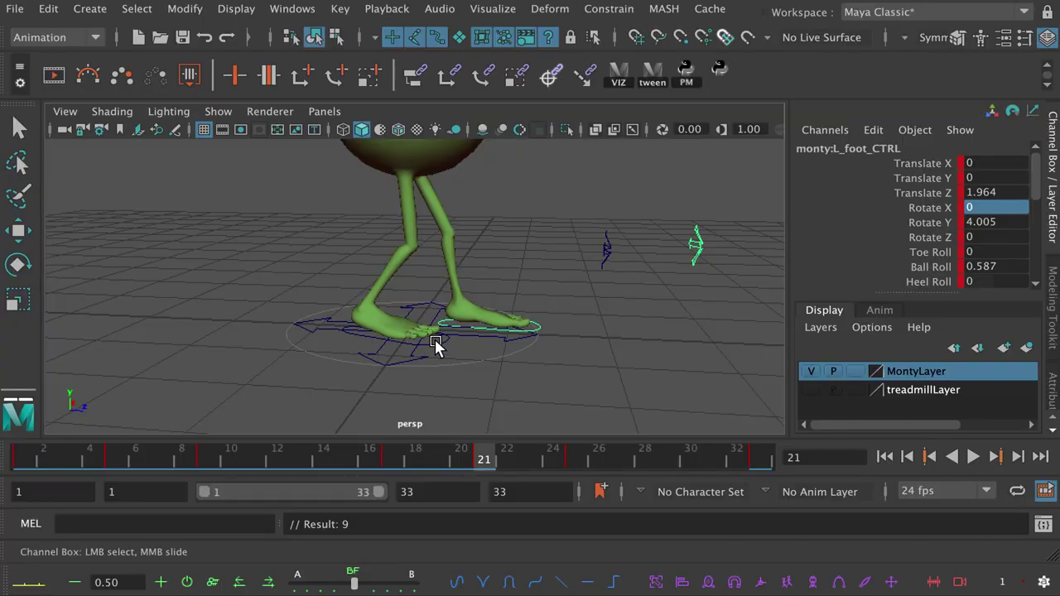
pyautogui.click(436, 345)
pyautogui.press('w')
pyautogui.click(393, 461)
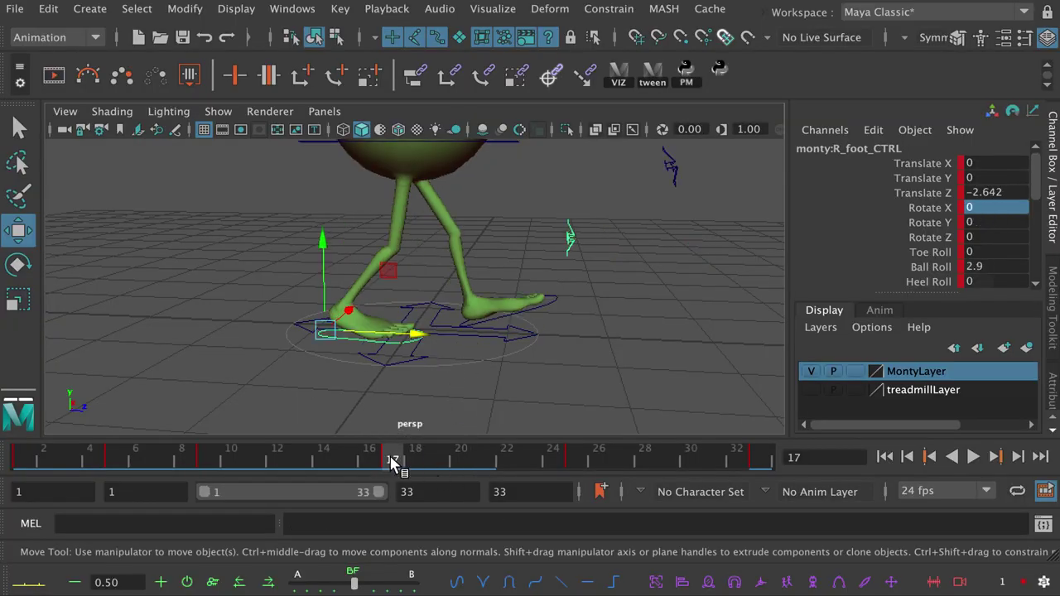
pyautogui.click(483, 464)
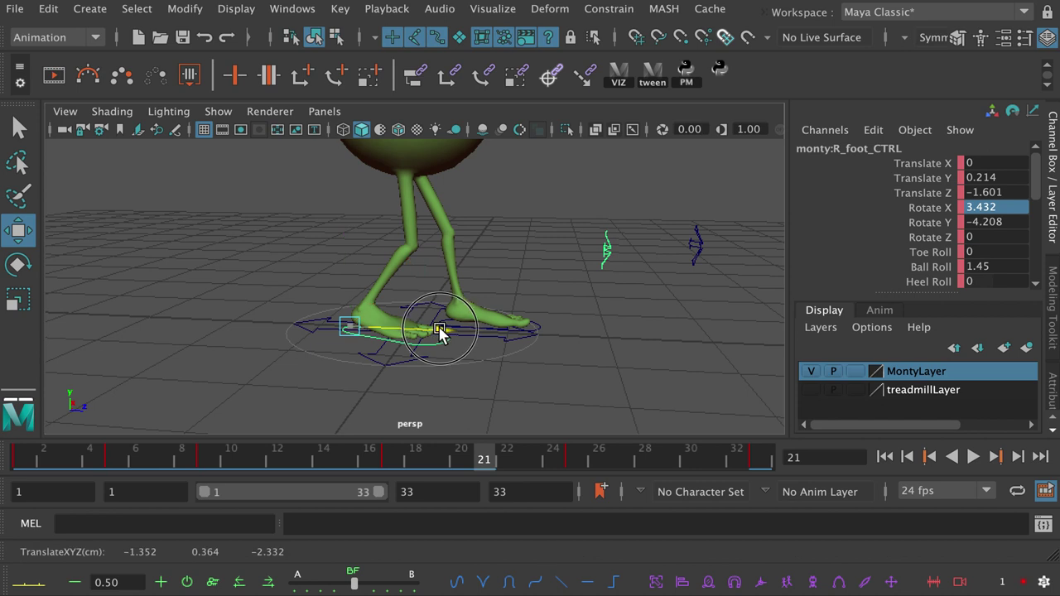
pyautogui.moveTo(440, 331); pyautogui.dragTo(426, 348)
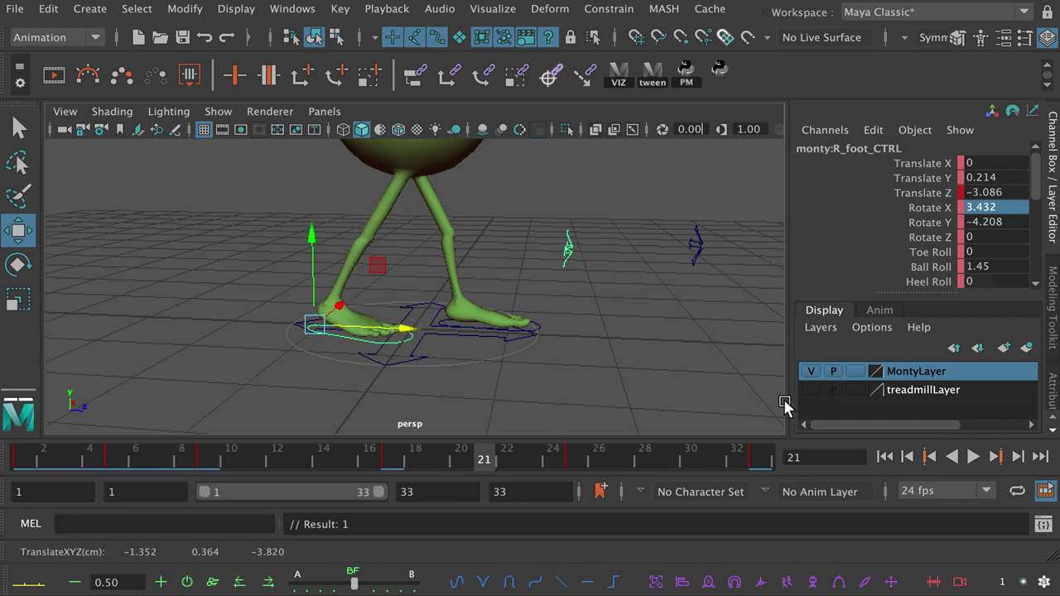
# - Show the treadmillLayer, play back the walk, then move the right foot back to Translate Z -3.444 at frame 21 and key it
pyautogui.click(813, 390)
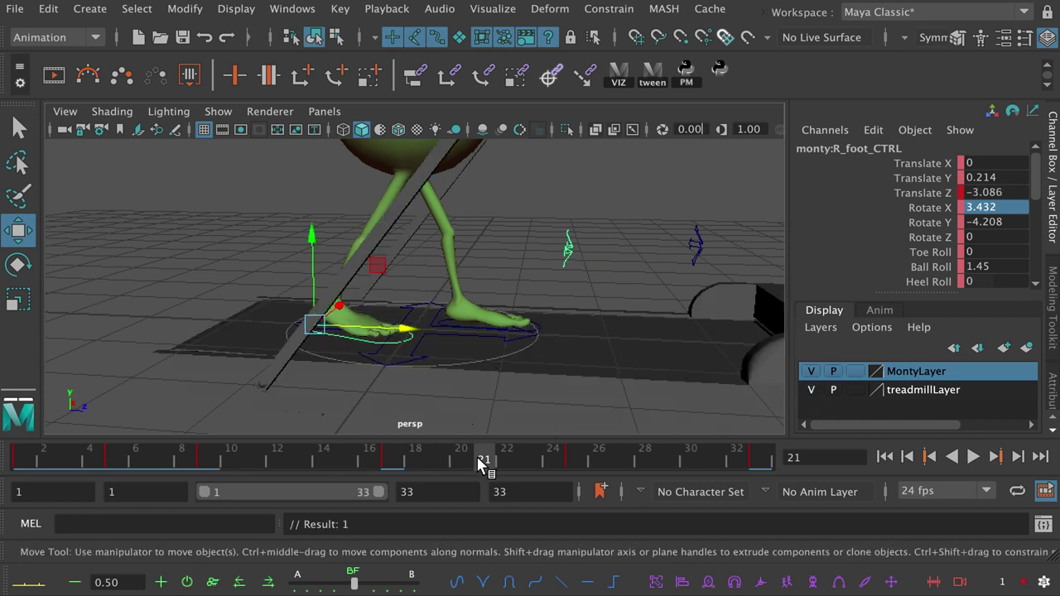
pyautogui.hotkey('alt', 'v')
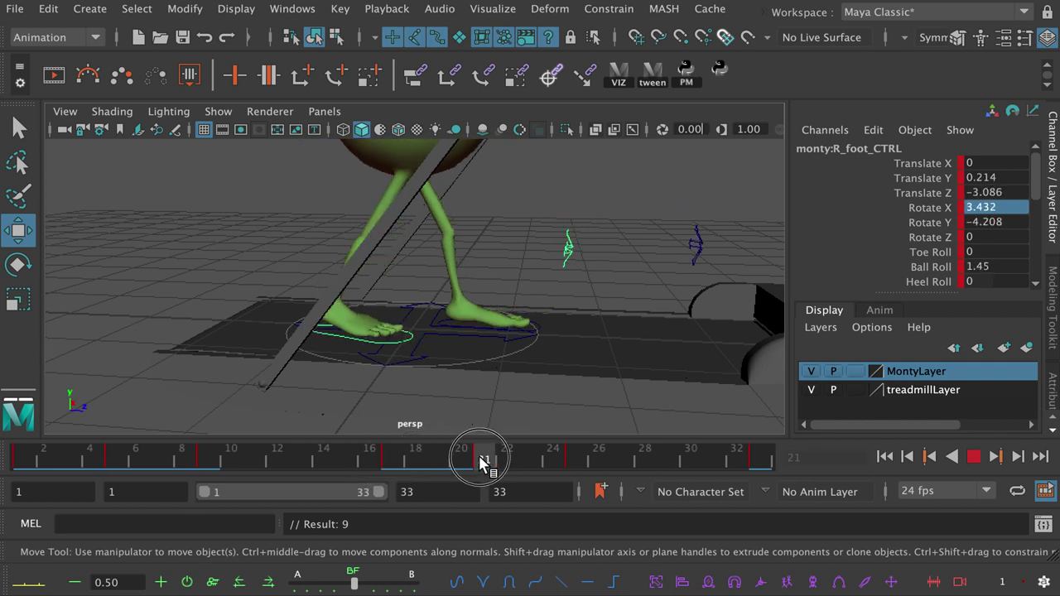
pyautogui.click(478, 454)
pyautogui.moveTo(413, 327); pyautogui.dragTo(405, 330)
pyautogui.press('s')
# - Set the right foot's Ball Roll to 5.85 at frame 21 and key it
pyautogui.click(919, 269)
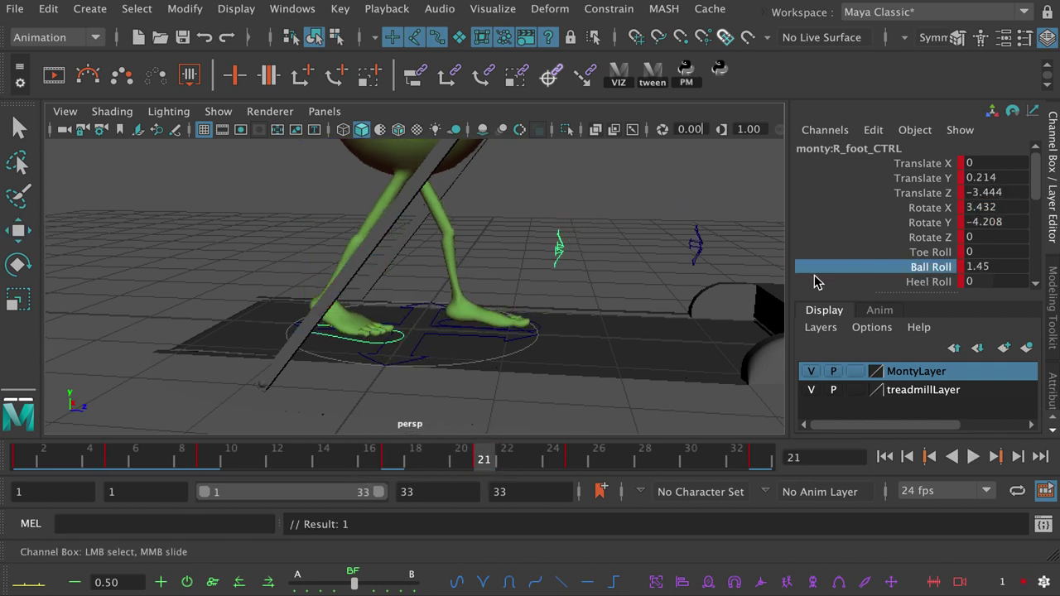
pyautogui.moveTo(506, 311); pyautogui.dragTo(535, 311, button='middle')
pyautogui.press('s')
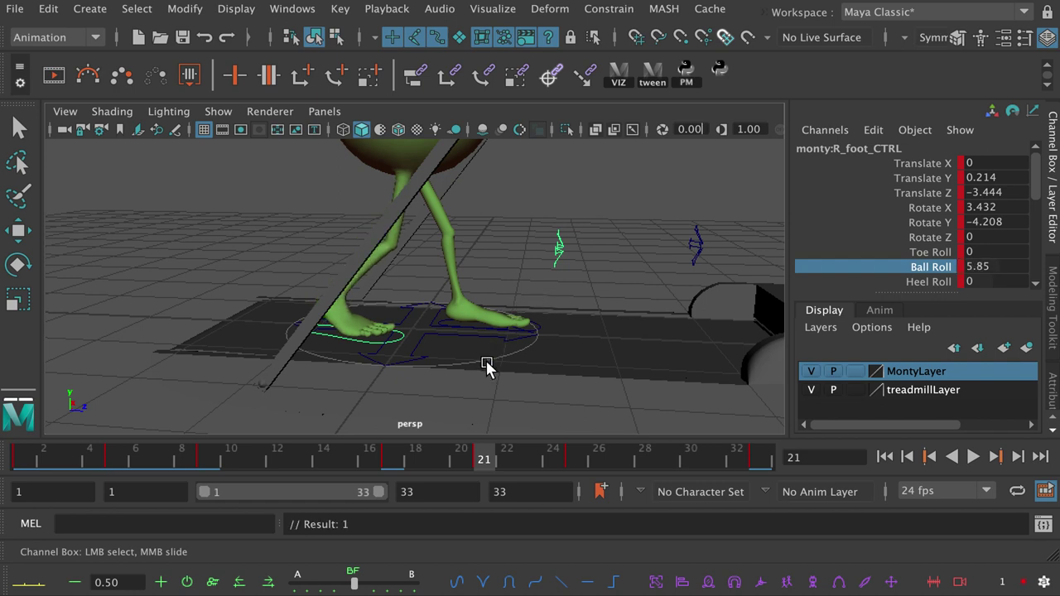
# - Select the root control, key it at frame 21 and lower the body to Translate Y -0.755
pyautogui.moveTo(487, 362)
pyautogui.keyDown('alt'); pyautogui.mouseDown()
pyautogui.moveTo(511, 345)
pyautogui.moveTo(508, 362)
pyautogui.mouseUp(); pyautogui.keyUp('alt')
pyautogui.moveTo(488, 461)
pyautogui.mouseDown()
pyautogui.moveTo(414, 457)
pyautogui.moveTo(484, 459)
pyautogui.mouseUp()
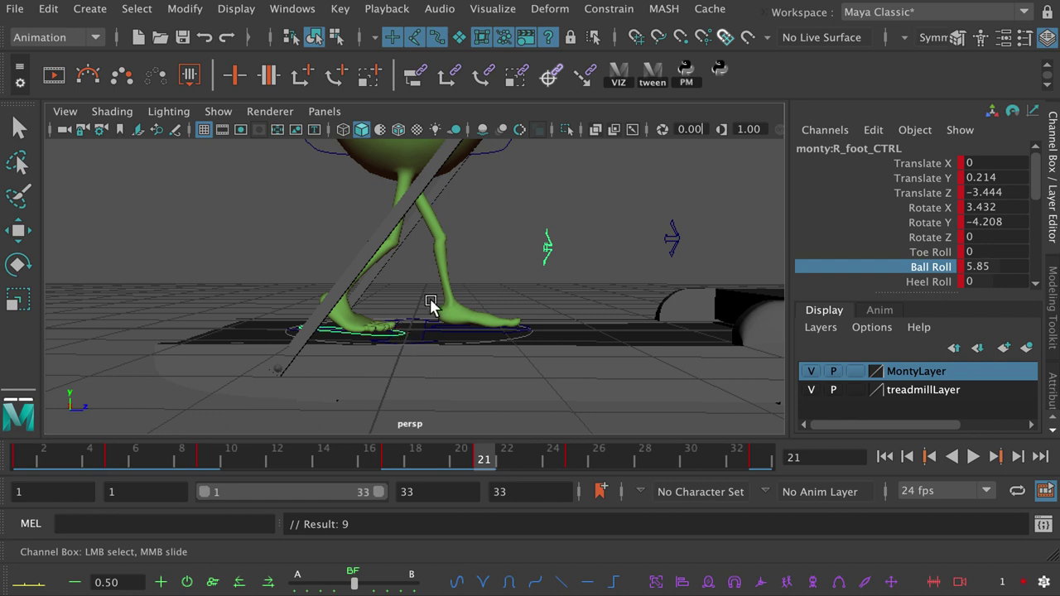
pyautogui.press('w')
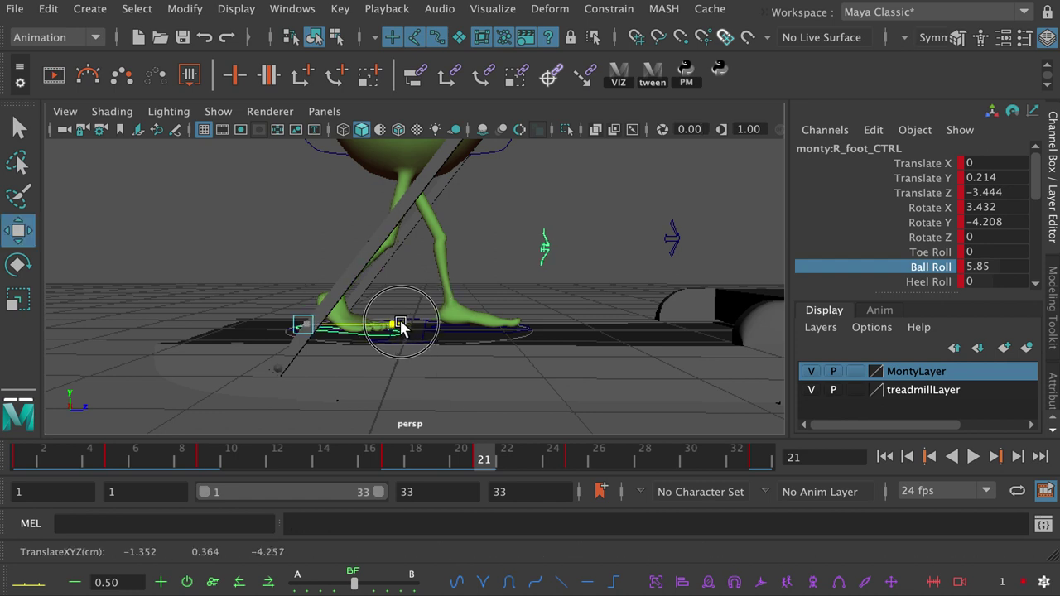
pyautogui.moveTo(412, 335); pyautogui.dragTo(445, 380)
pyautogui.moveTo(478, 456)
pyautogui.mouseDown()
pyautogui.moveTo(409, 452)
pyautogui.moveTo(485, 457)
pyautogui.moveTo(394, 464)
pyautogui.moveTo(484, 455)
pyautogui.mouseUp()
pyautogui.keyDown('alt'); pyautogui.moveTo(495, 283); pyautogui.dragTo(487, 445); pyautogui.keyUp('alt')
pyautogui.click(505, 207)
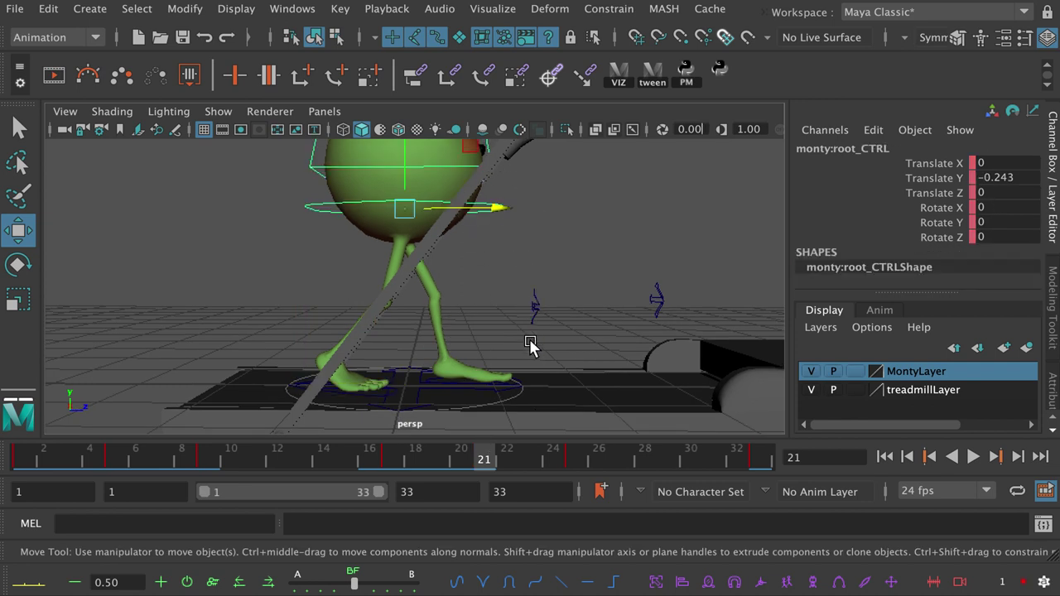
pyautogui.press('space')
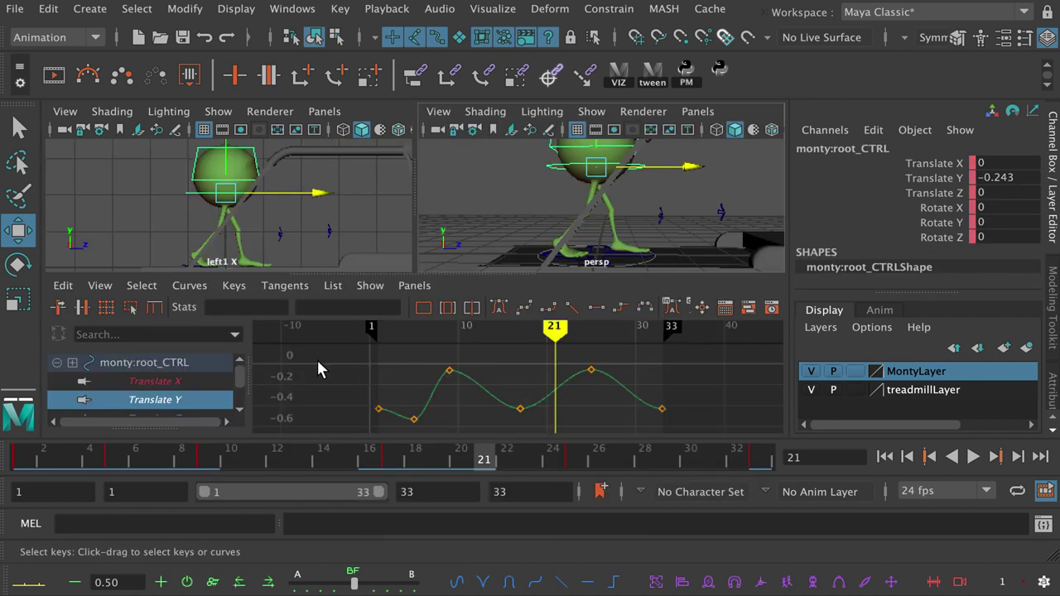
pyautogui.press('s')
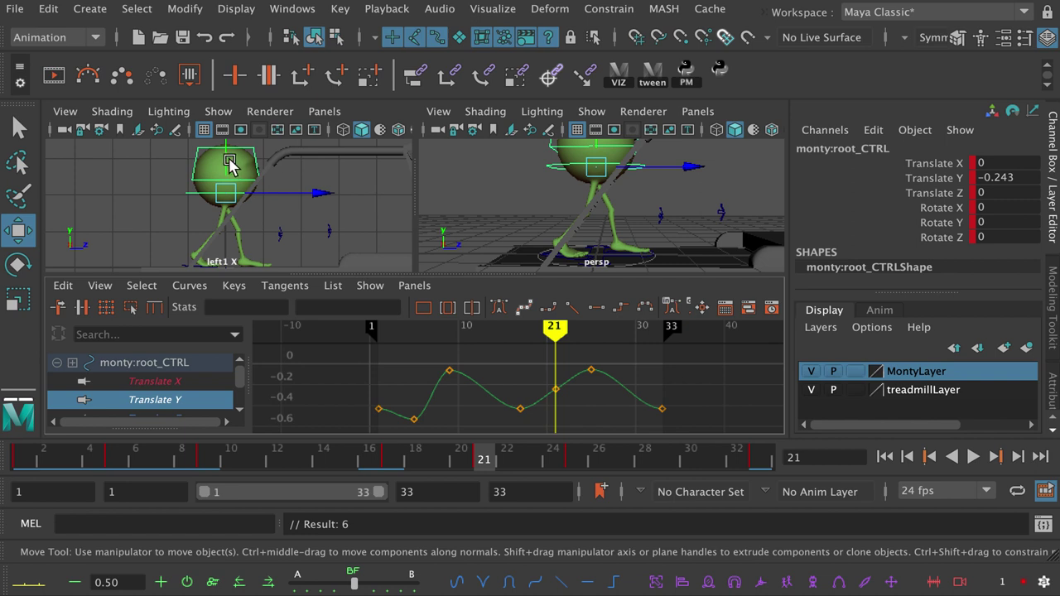
pyautogui.moveTo(230, 165); pyautogui.dragTo(233, 174)
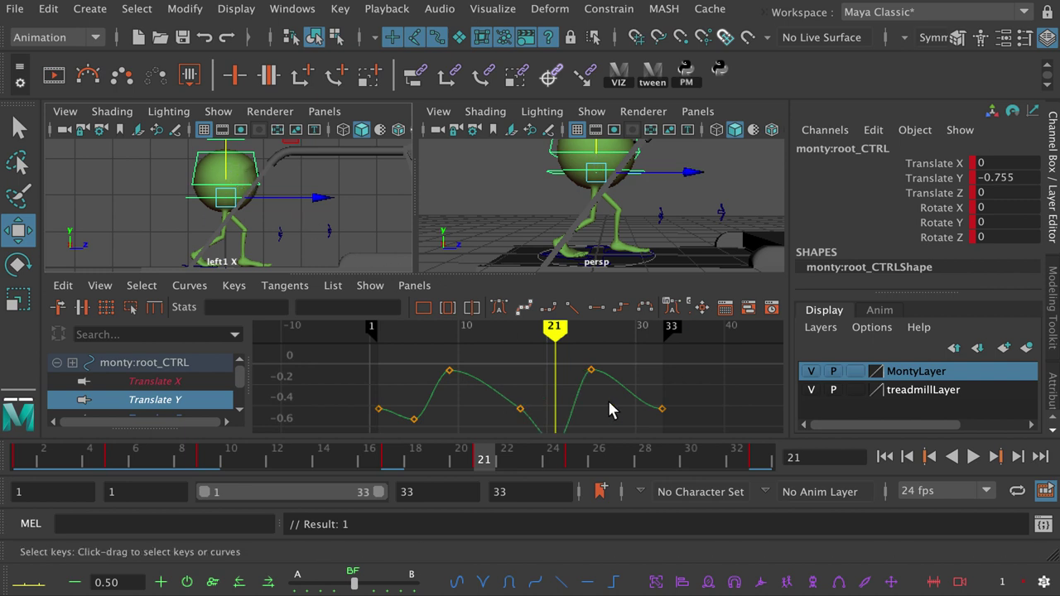
# - Adjust the root's frame 21 Translate Y key to -0.69 in the Graph Editor, compare it with the frame 5 key, and play back the walk
pyautogui.press('f')
pyautogui.click(574, 419)
pyautogui.moveTo(575, 419)
pyautogui.mouseDown()
pyautogui.moveTo(574, 407)
pyautogui.moveTo(572, 417)
pyautogui.mouseUp()
pyautogui.moveTo(342, 379); pyautogui.dragTo(355, 413)
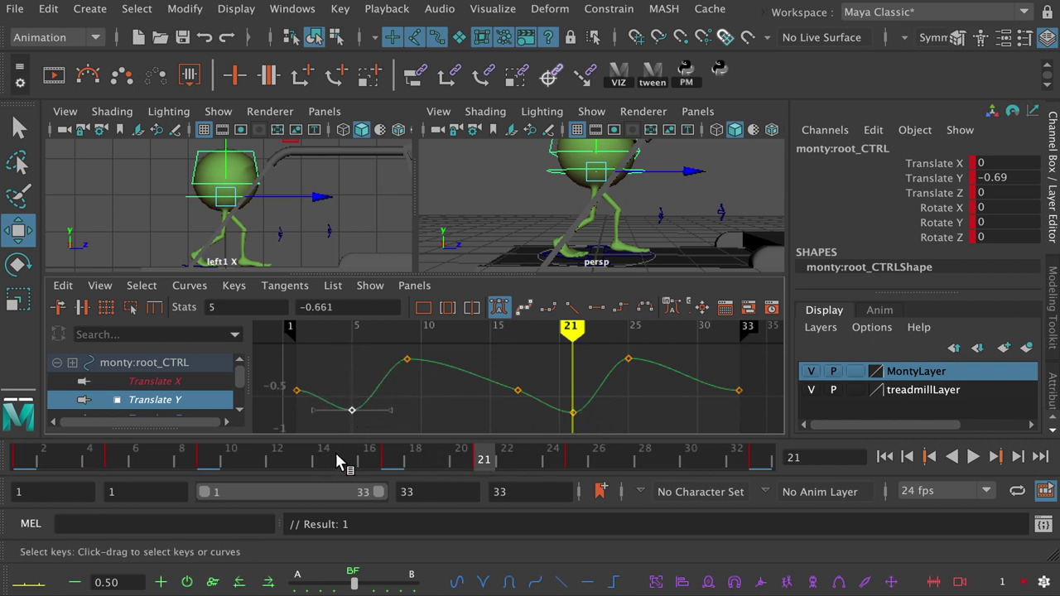
pyautogui.moveTo(331, 452); pyautogui.dragTo(507, 455)
pyautogui.click(974, 458)
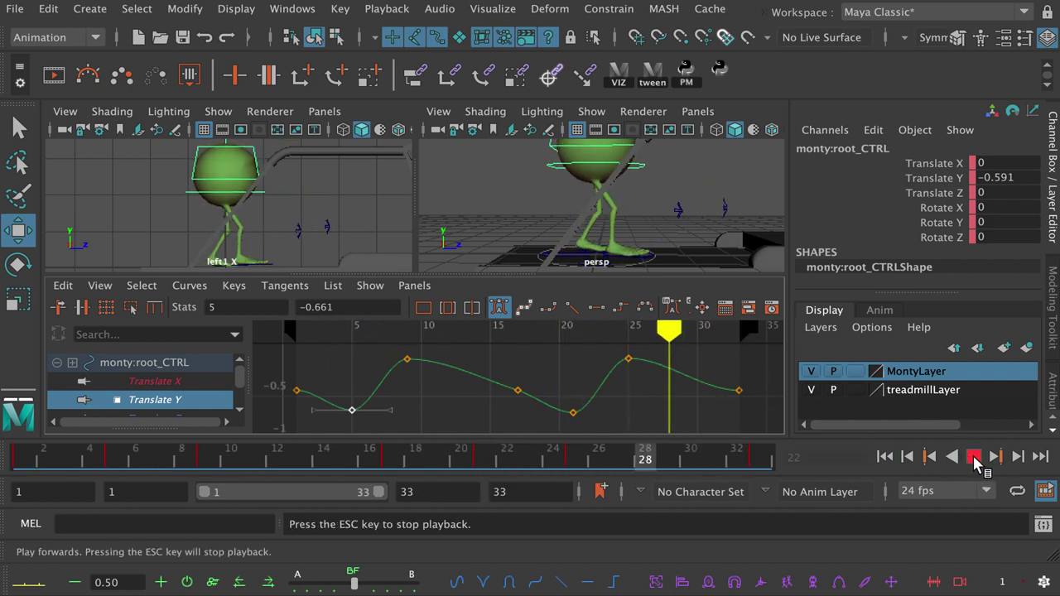
pyautogui.click(974, 458)
# - Key the root control at frame 13 and raise its Translate Y to 0.0876 for the up pose
pyautogui.click(300, 457)
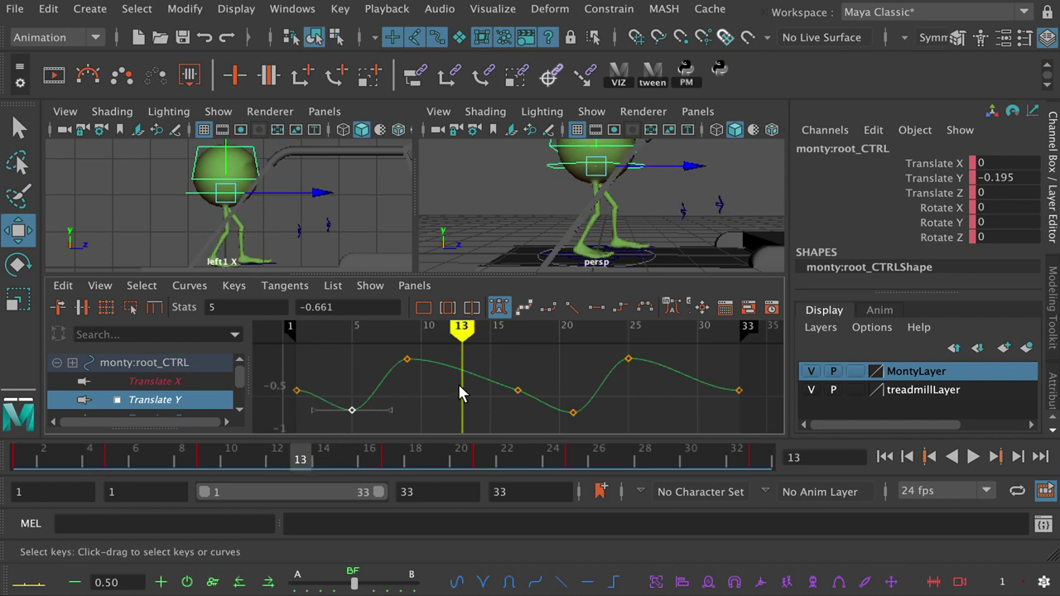
pyautogui.press('s')
pyautogui.moveTo(454, 363); pyautogui.dragTo(475, 384)
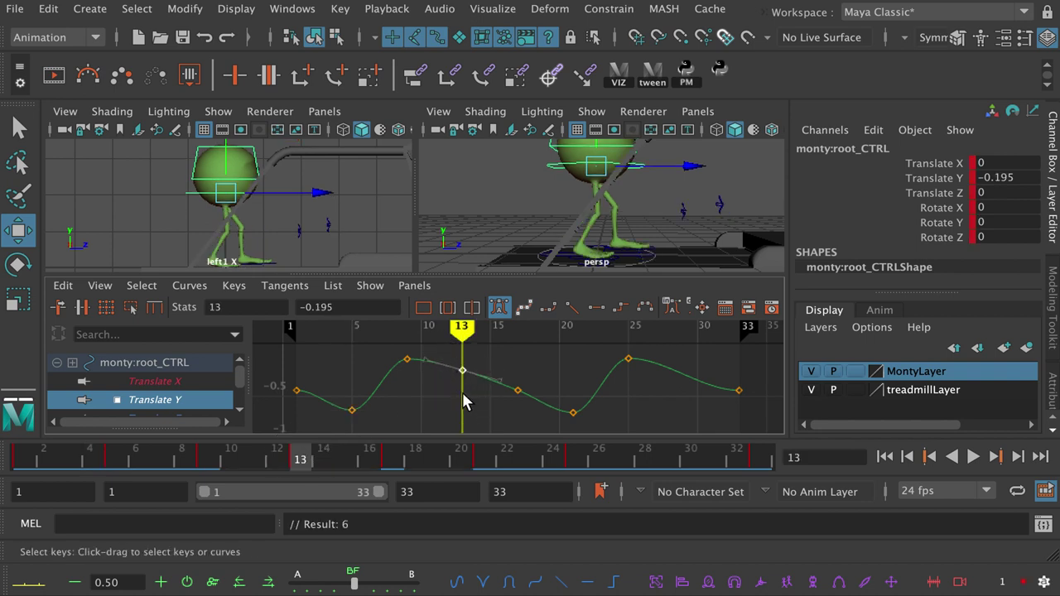
pyautogui.moveTo(463, 395); pyautogui.dragTo(475, 365, button='middle')
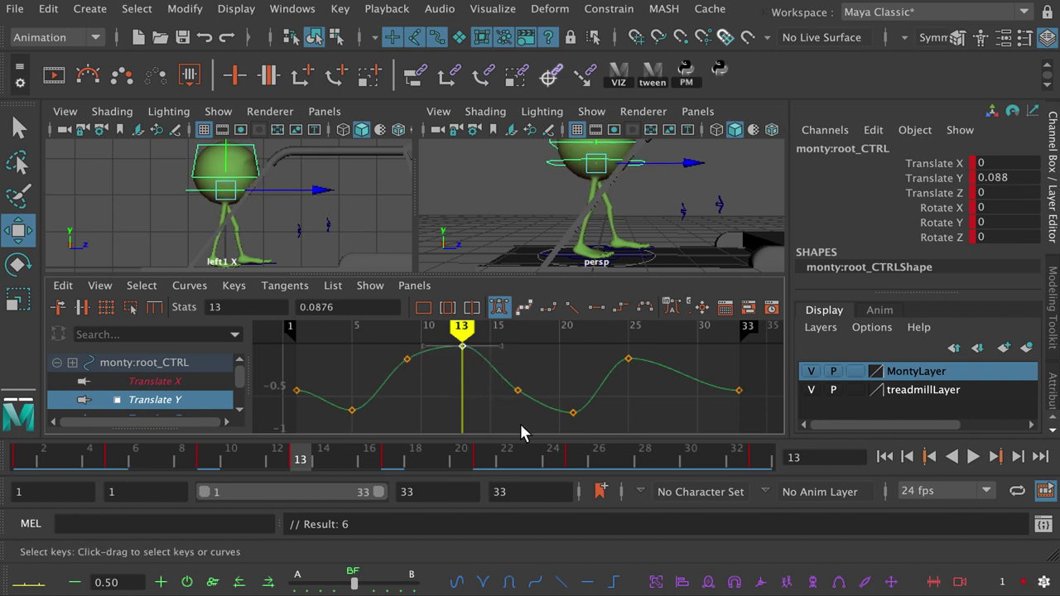
# - Key the root control at frame 29 and raise its Translate Y to 0.0844 for the second up pose
pyautogui.click(663, 465)
pyautogui.press('s')
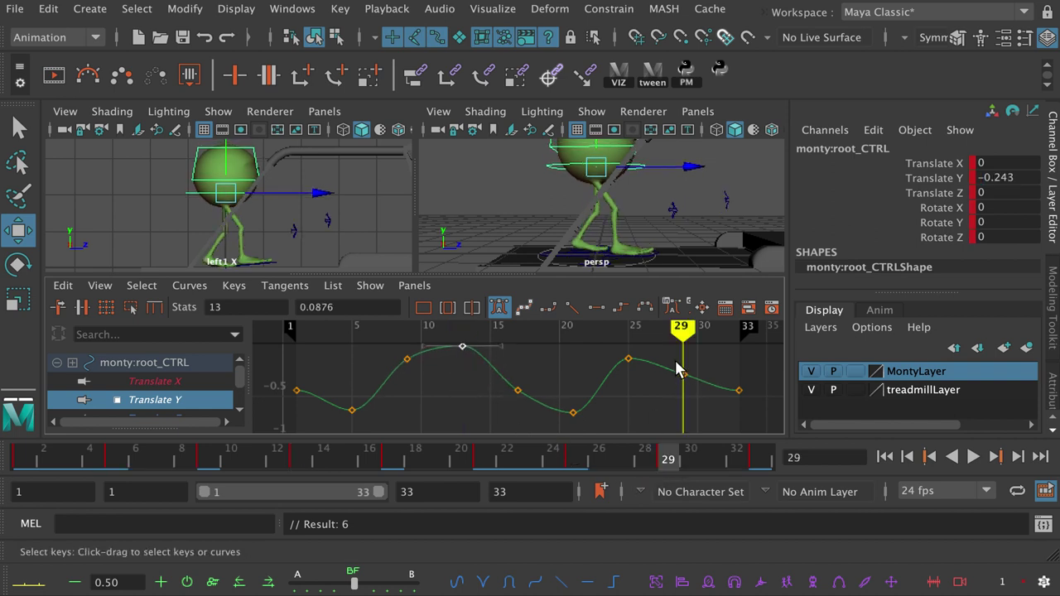
pyautogui.click(682, 377)
pyautogui.moveTo(676, 399); pyautogui.dragTo(673, 372, button='middle')
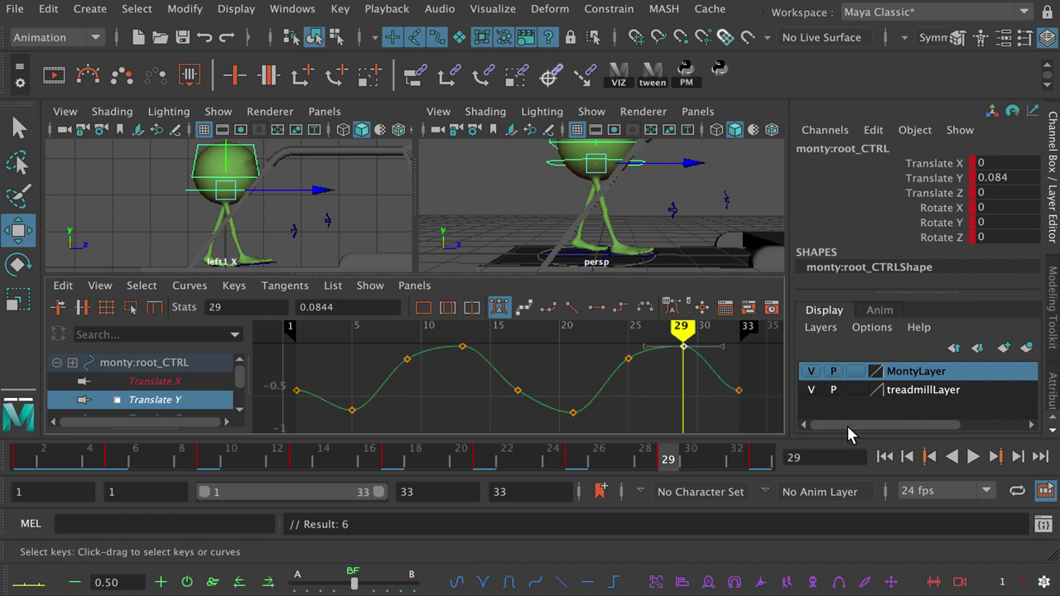
# - Play back the walk in the full perspective view with the treadmillLayer hidden
pyautogui.click(973, 456)
pyautogui.press('space')
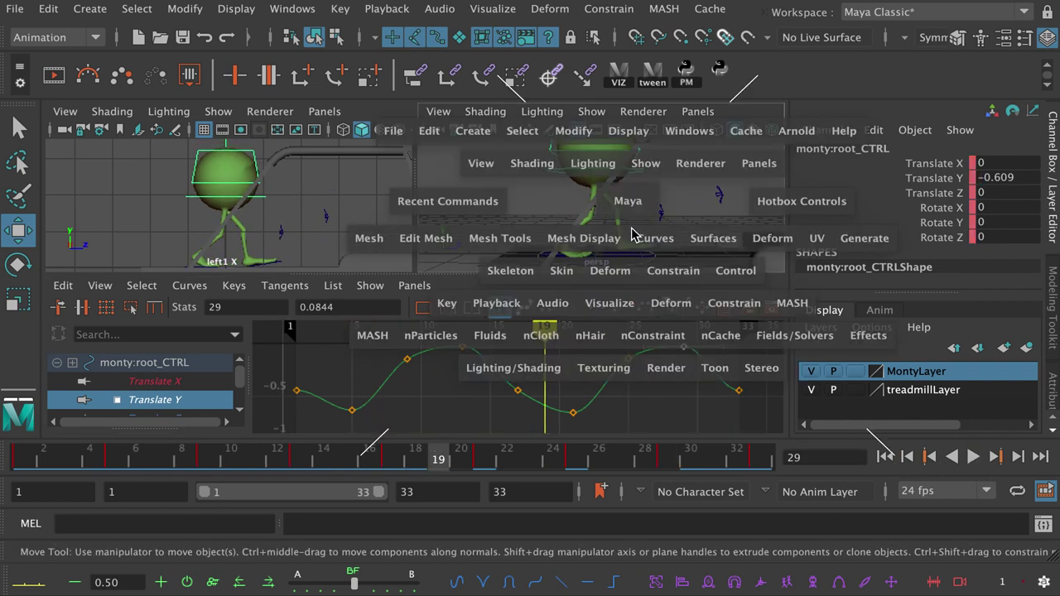
pyautogui.click(811, 390)
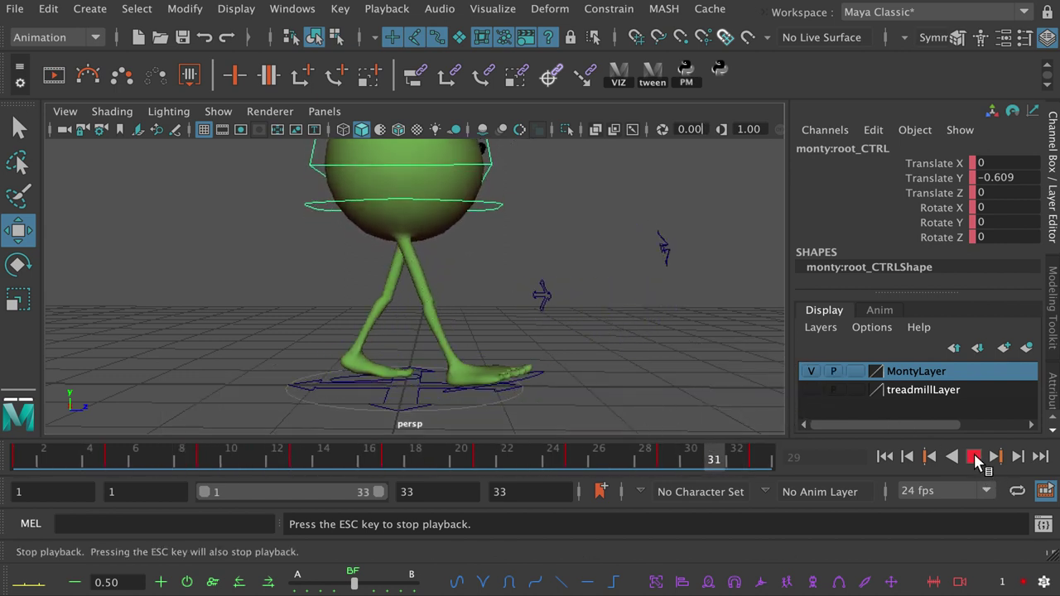
pyautogui.click(974, 456)
# - Compare the down poses at frames 5 and 21, scrubbing between them and toggling the treadmillLayer's visibility at frame 21
pyautogui.click(116, 461)
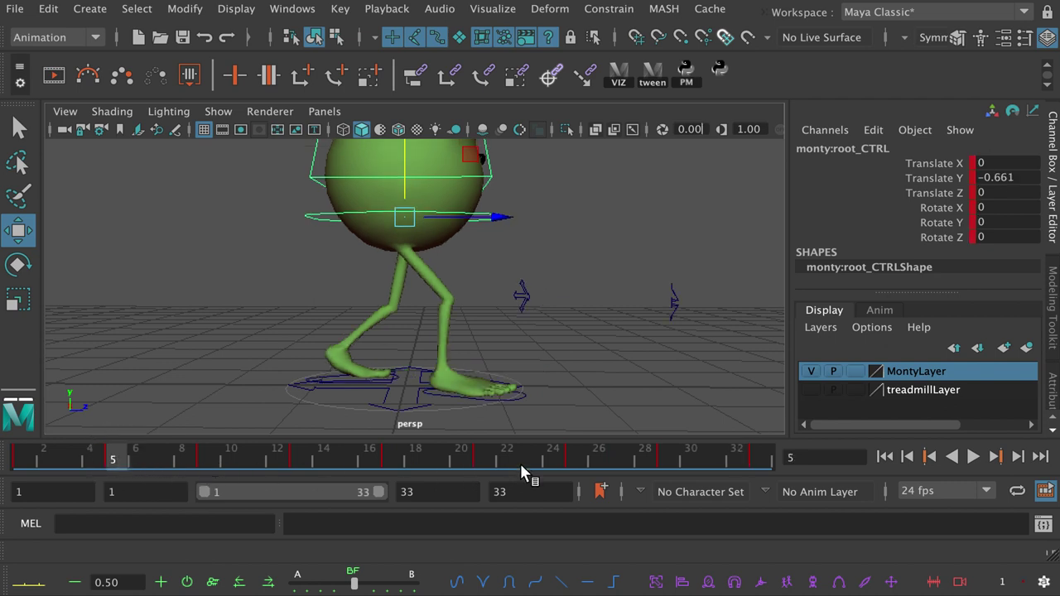
pyautogui.click(484, 466)
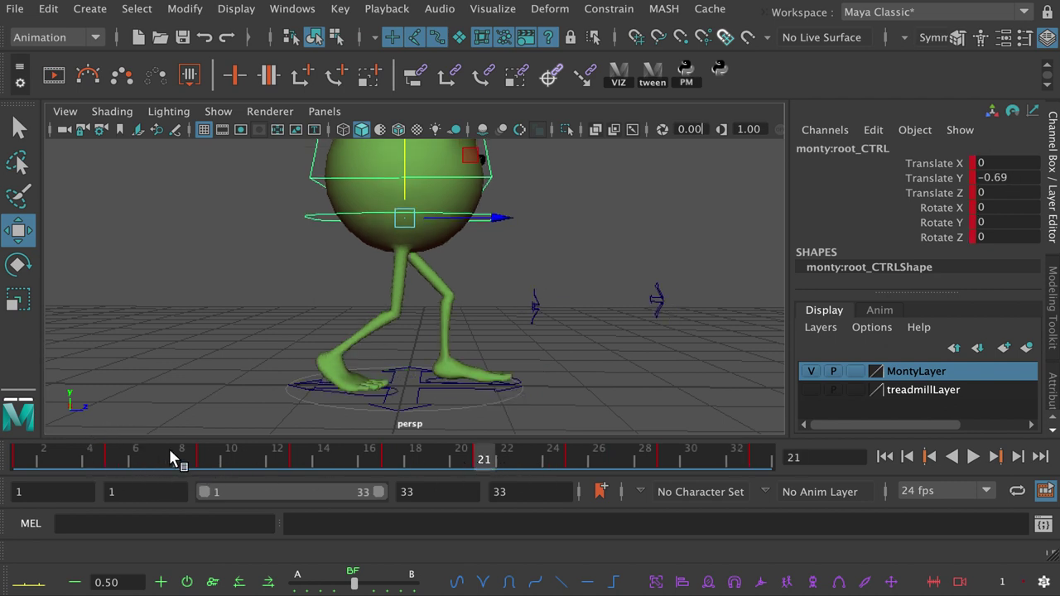
pyautogui.click(111, 461)
pyautogui.hotkey('alt', 'v')
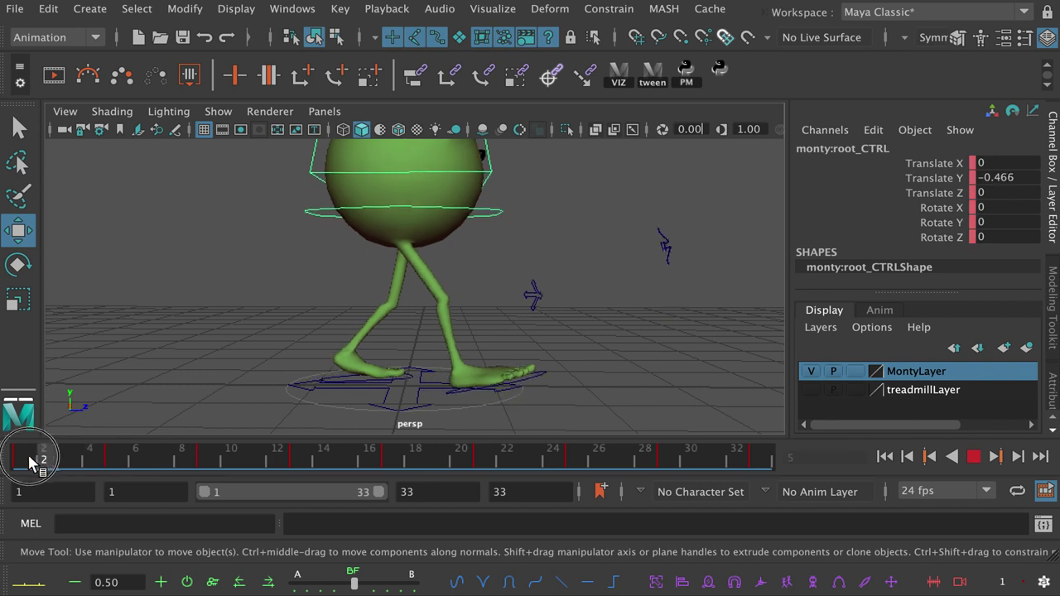
pyautogui.moveTo(30, 461); pyautogui.dragTo(484, 460)
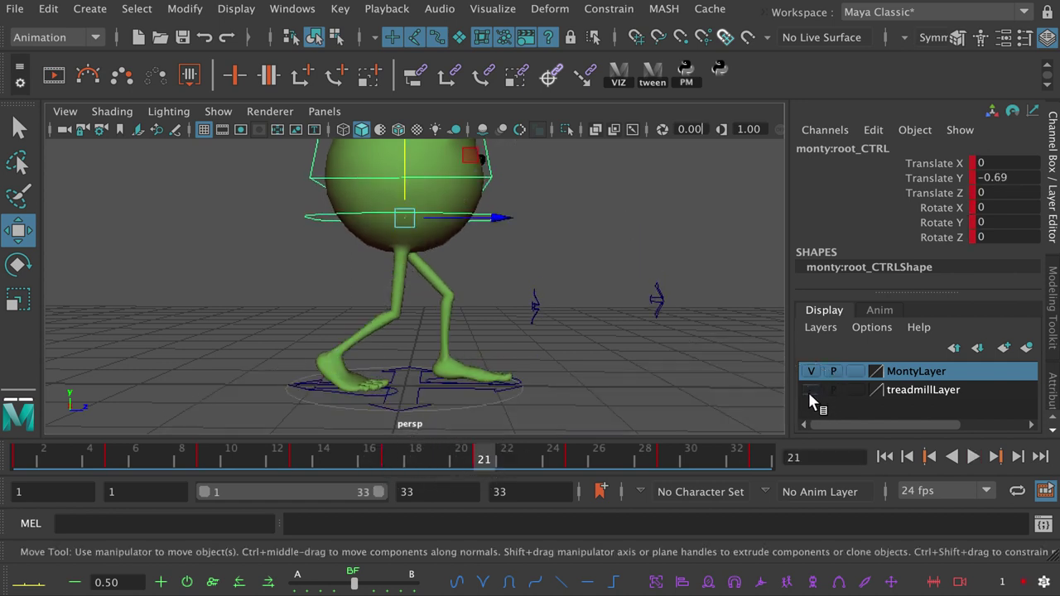
pyautogui.click(811, 390)
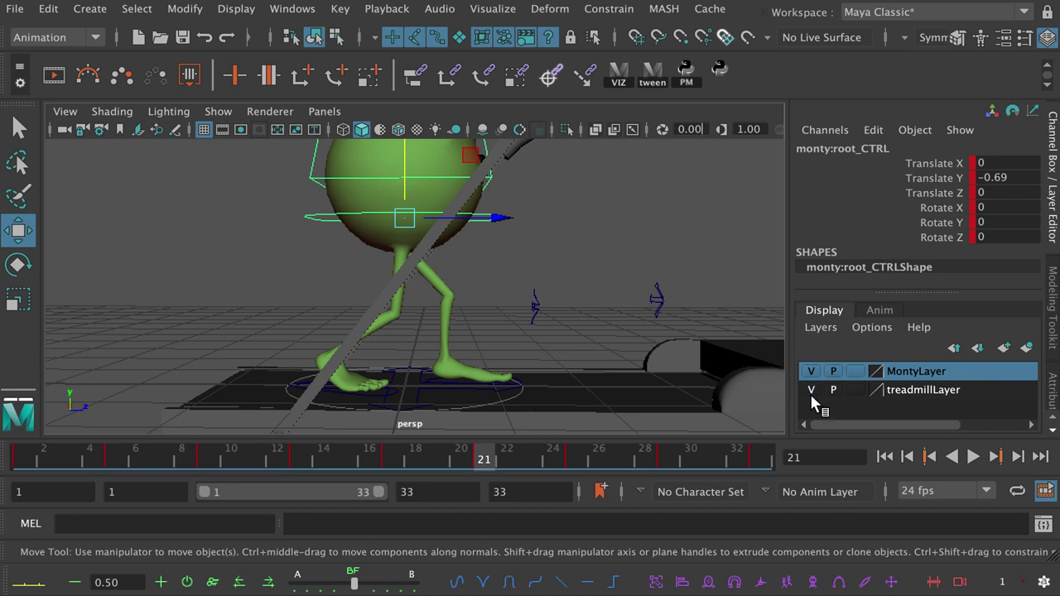
pyautogui.click(810, 390)
pyautogui.click(810, 390)
pyautogui.click(811, 390)
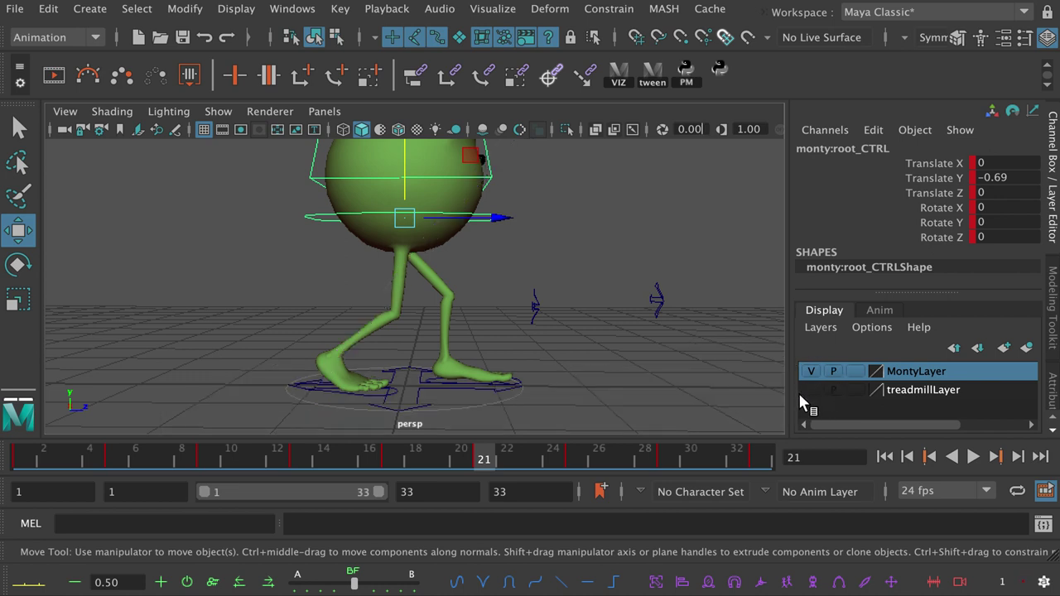